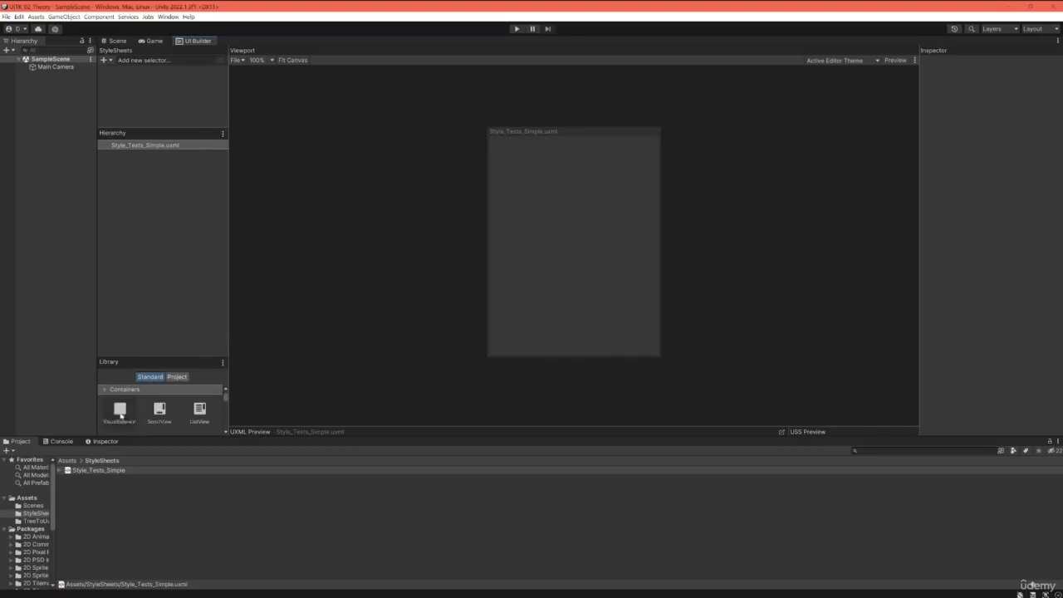
# Step: Add a VisualElement to the hierarchy of Style_Tests_Simple.uxml
pyautogui.moveTo(121, 415); pyautogui.dragTo(149, 146)
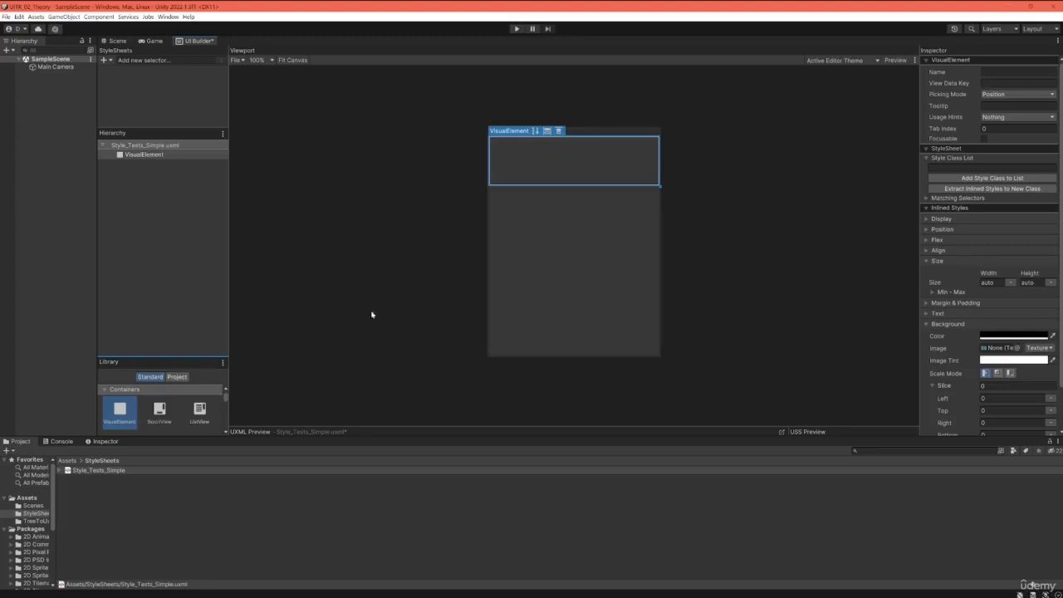
pyautogui.click(181, 224)
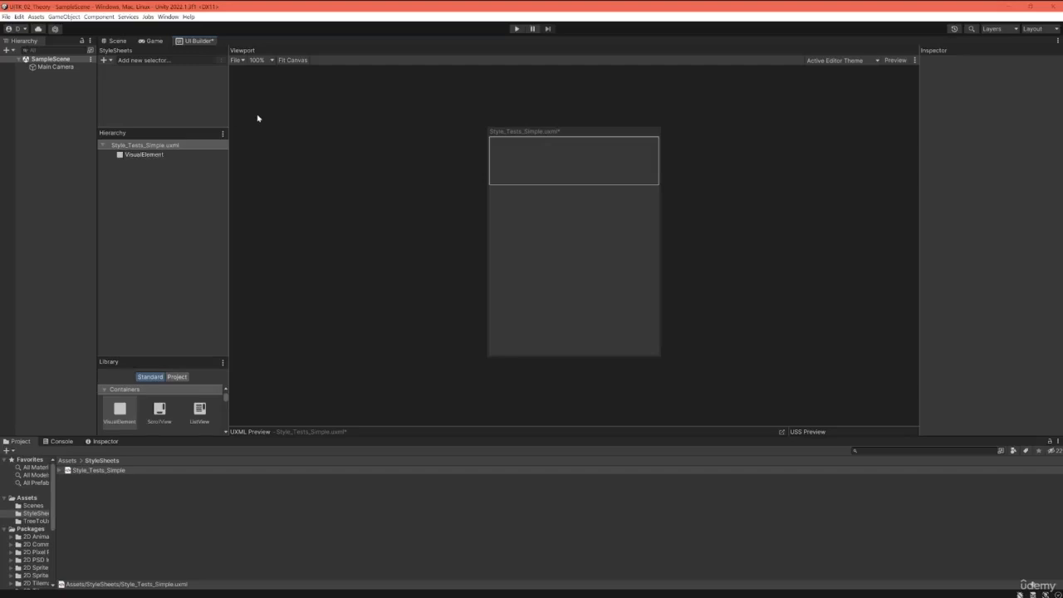
pyautogui.click(110, 62)
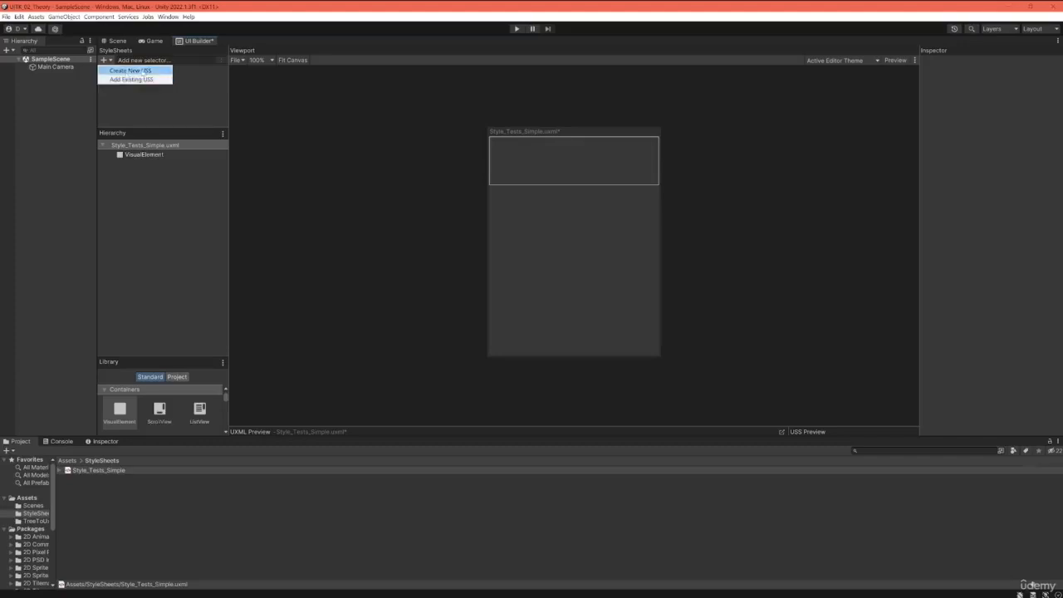
pyautogui.click(149, 105)
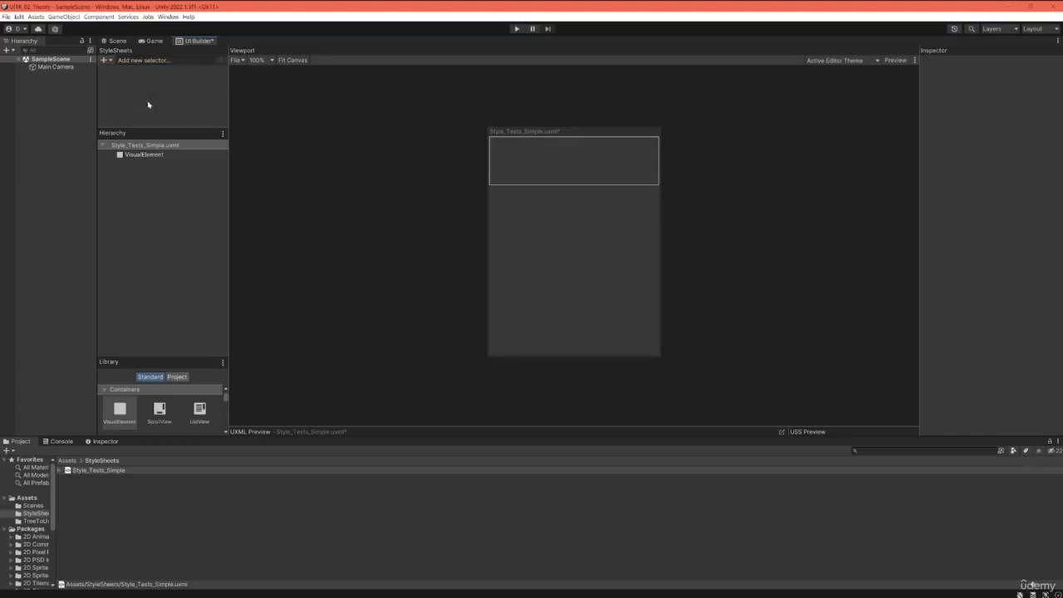
# Step: Create a new UI Toolkit style sheet named Test_Stylesheet in the project's StyleSheets folder
pyautogui.click(94, 502)
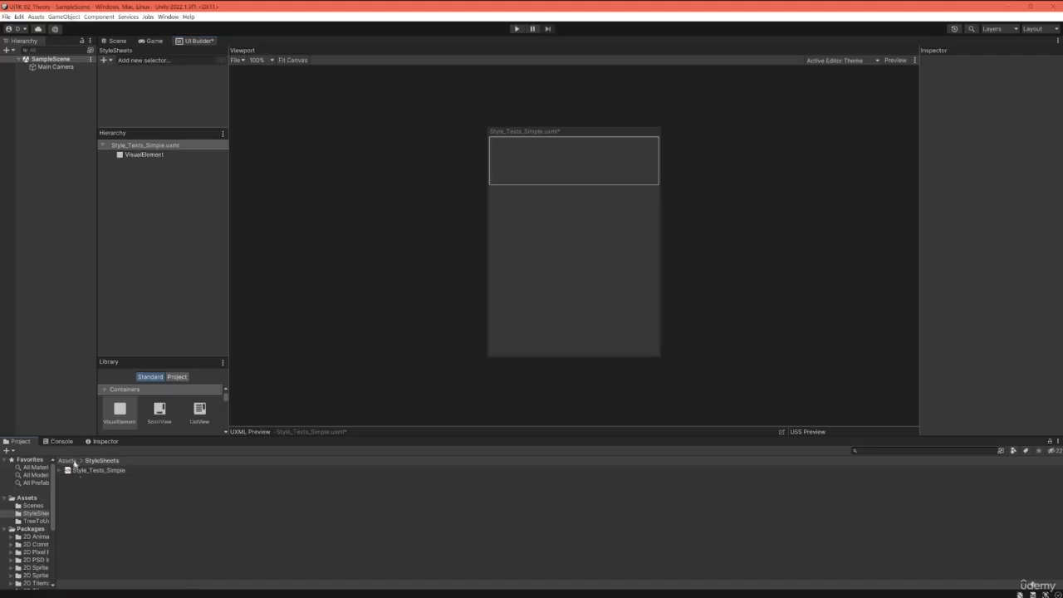
pyautogui.rightClick(118, 496)
pyautogui.moveTo(191, 299)
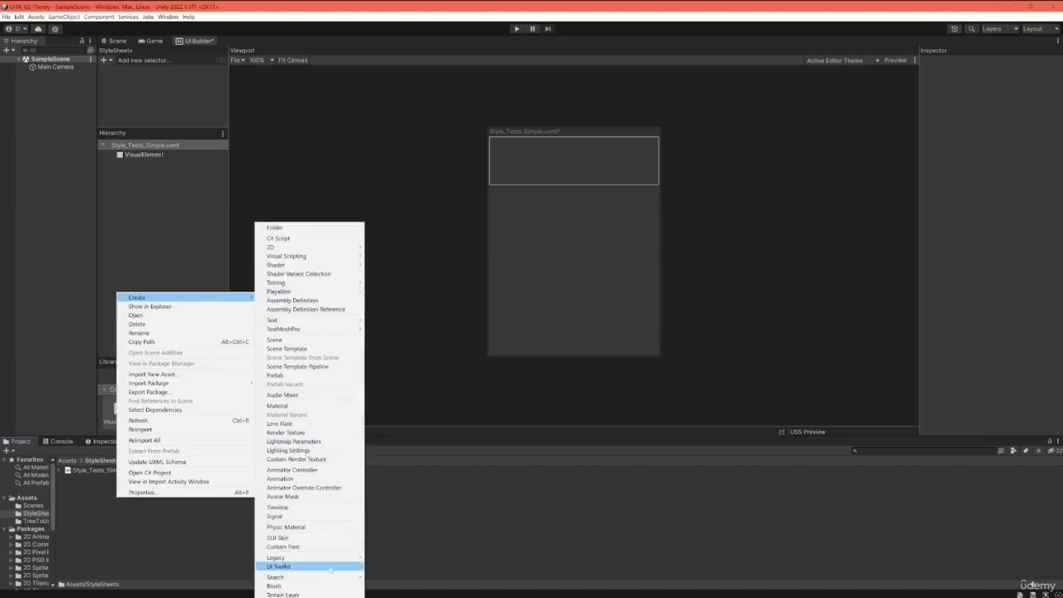
pyautogui.moveTo(340, 568)
pyautogui.click(390, 509)
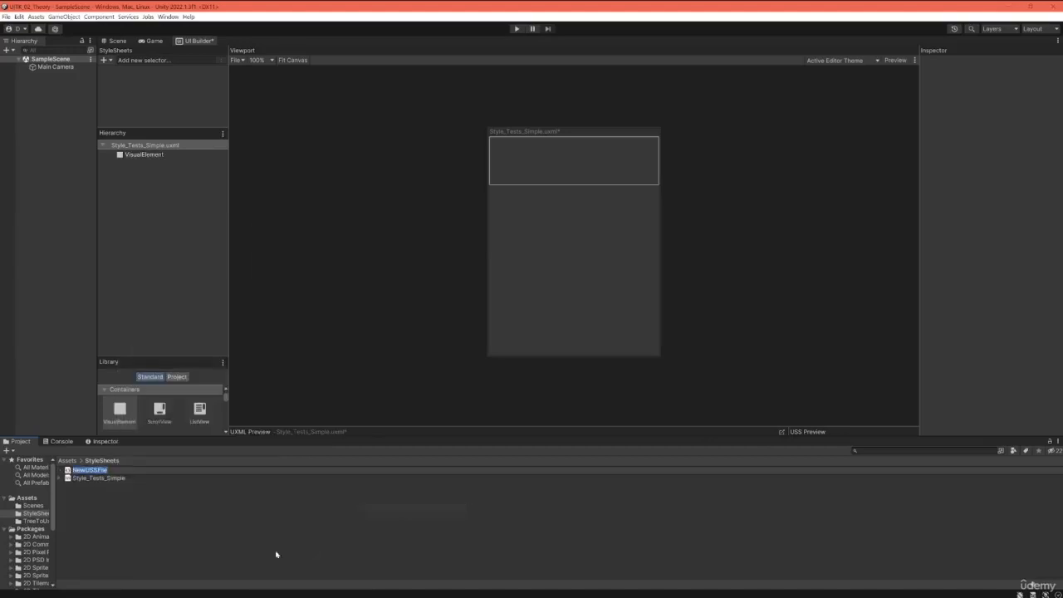
pyautogui.write('Test_Stylesheet')
pyautogui.press('Return')
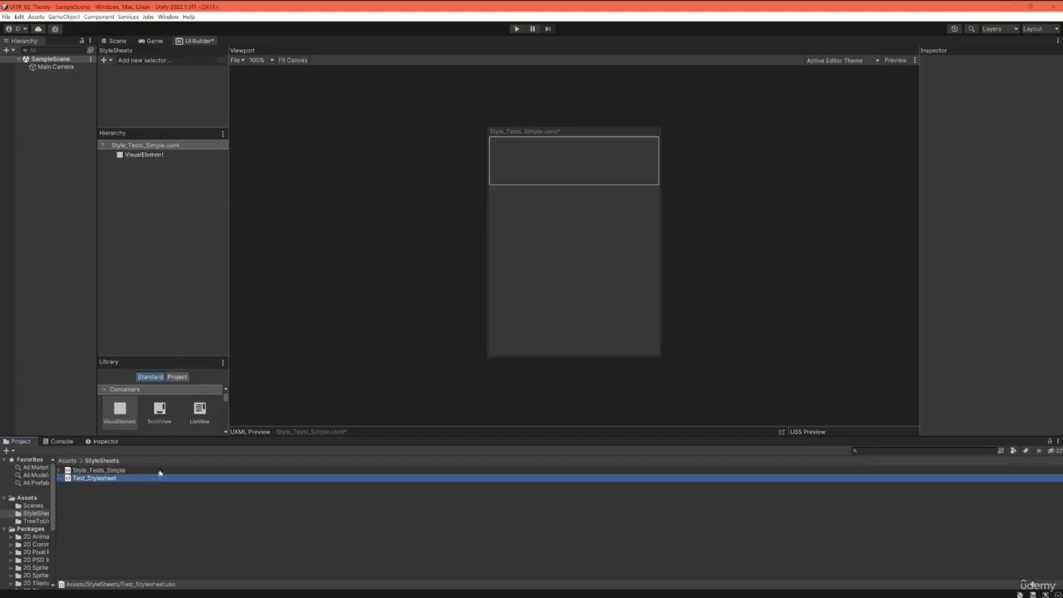
# Step: Attach the existing Test_Stylesheet.uss from the StyleSheets folder to the UI document
pyautogui.click(110, 61)
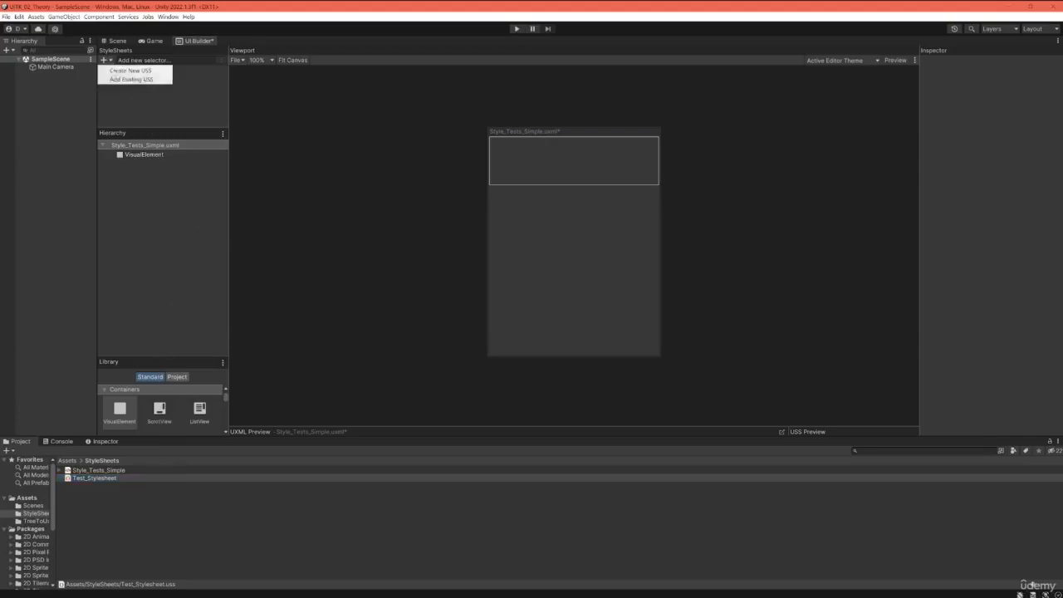
pyautogui.click(129, 80)
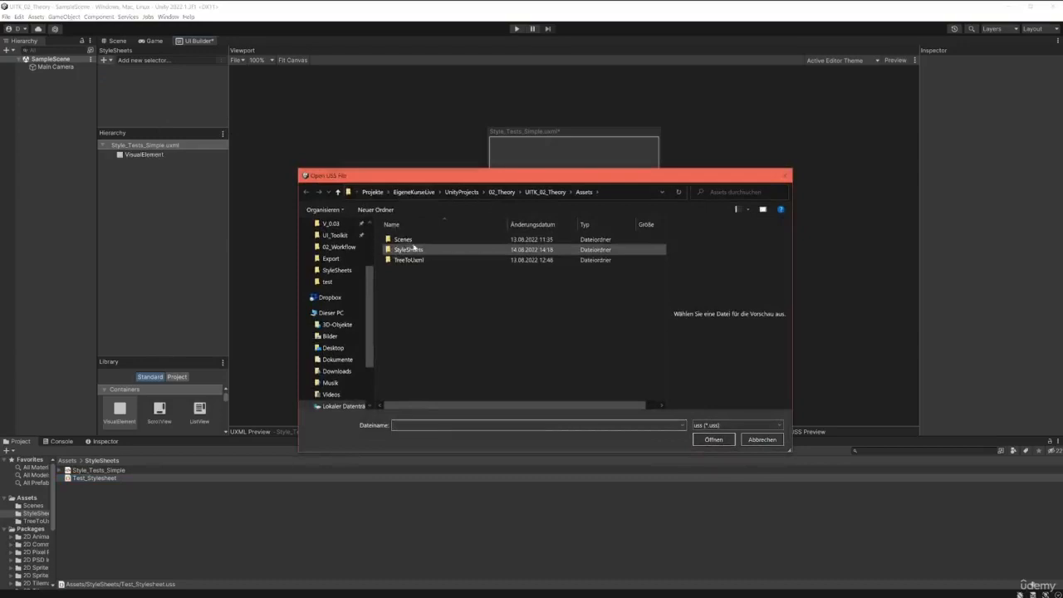
pyautogui.doubleClick(408, 250)
pyautogui.click(411, 240)
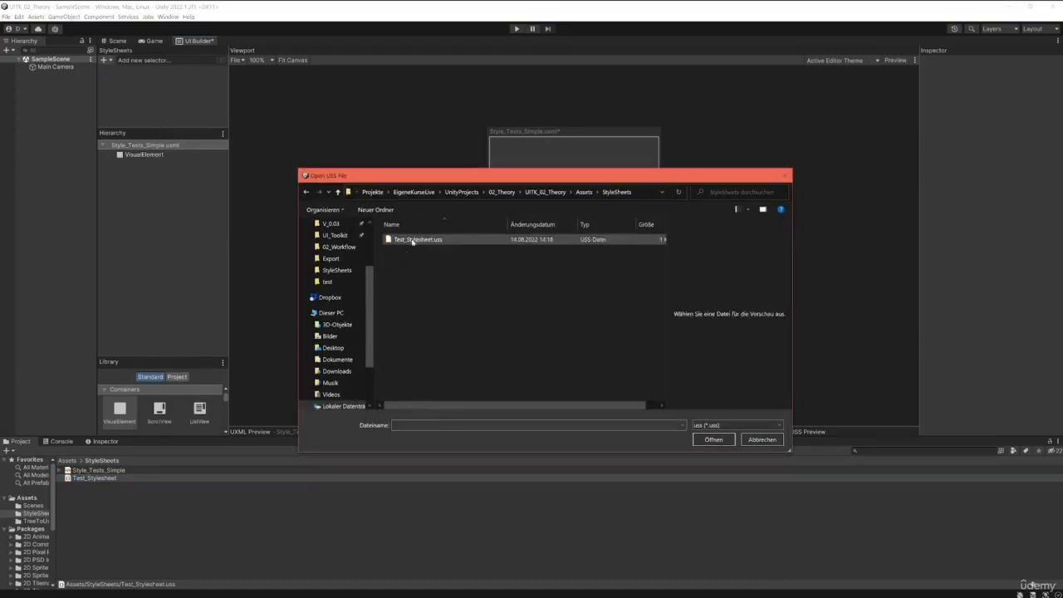
pyautogui.click(713, 439)
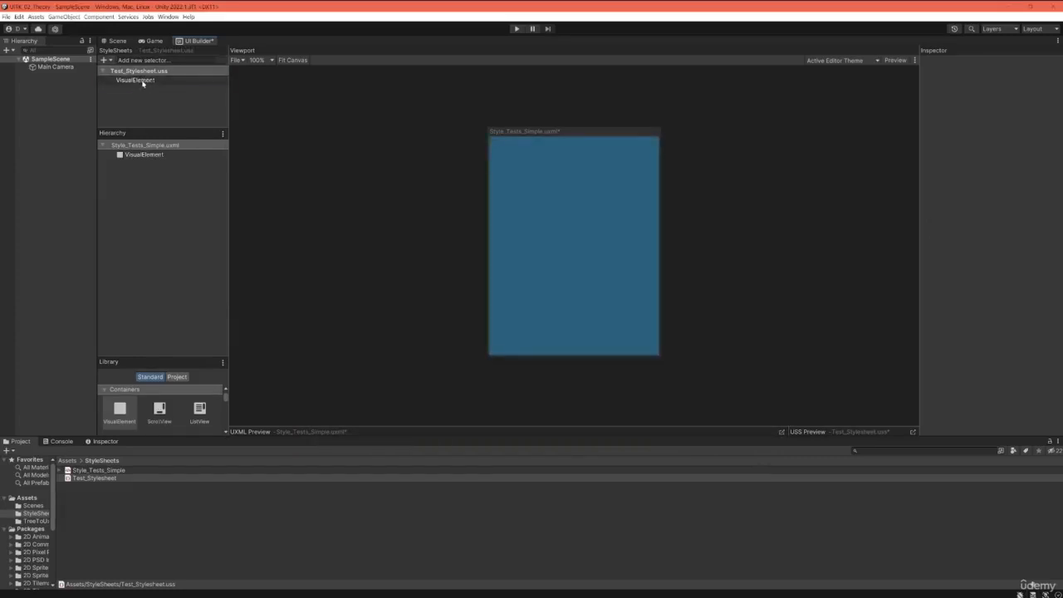
# Step: Expand the UXML and USS code previews below the viewport and give the USS preview more width
pyautogui.click(140, 81)
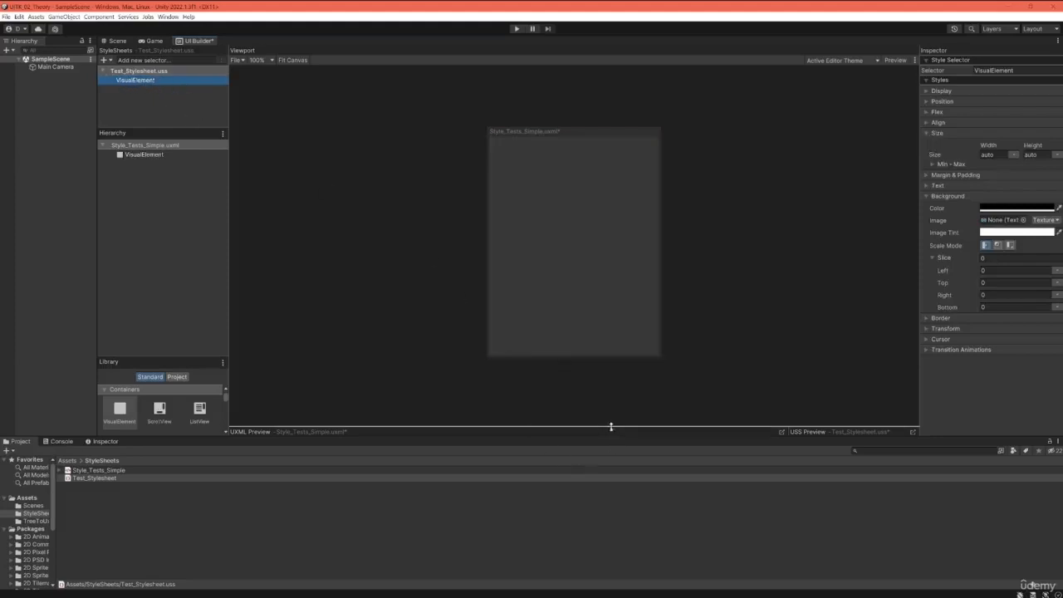
pyautogui.moveTo(605, 426); pyautogui.dragTo(626, 322)
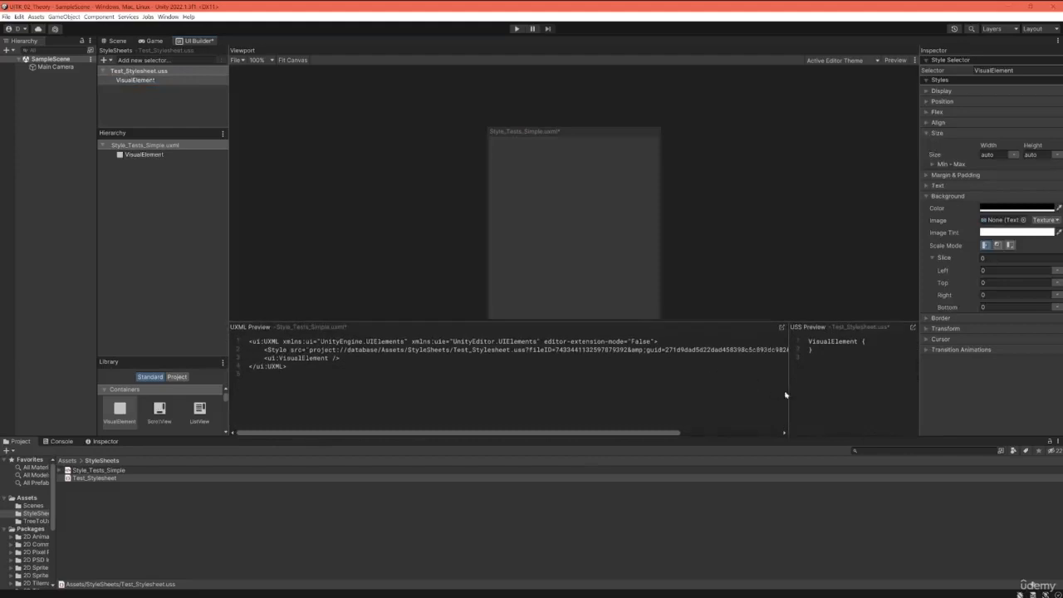
pyautogui.moveTo(790, 392); pyautogui.dragTo(696, 389)
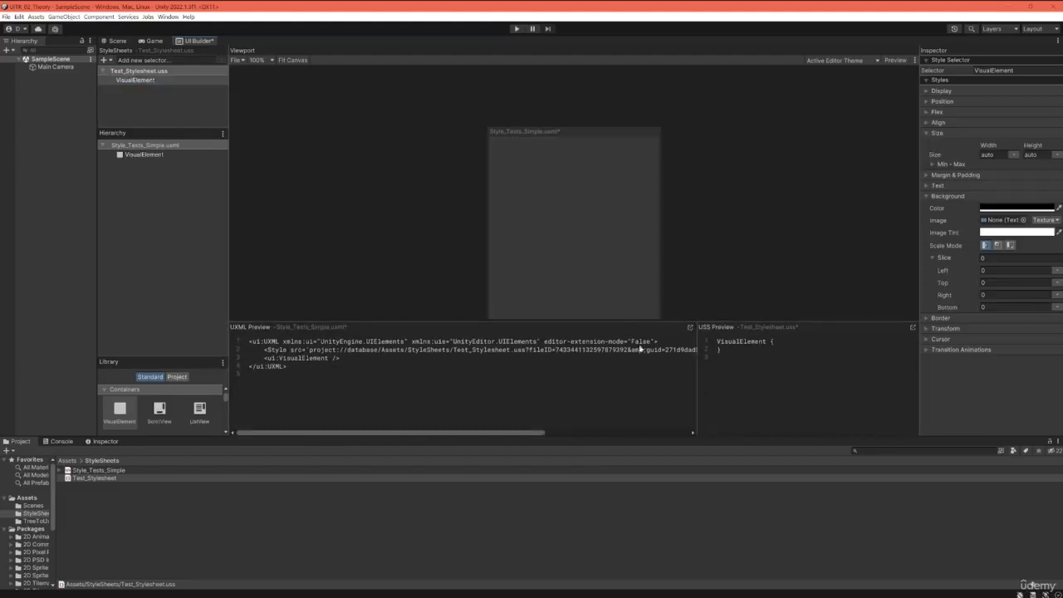
pyautogui.moveTo(635, 322); pyautogui.dragTo(634, 333)
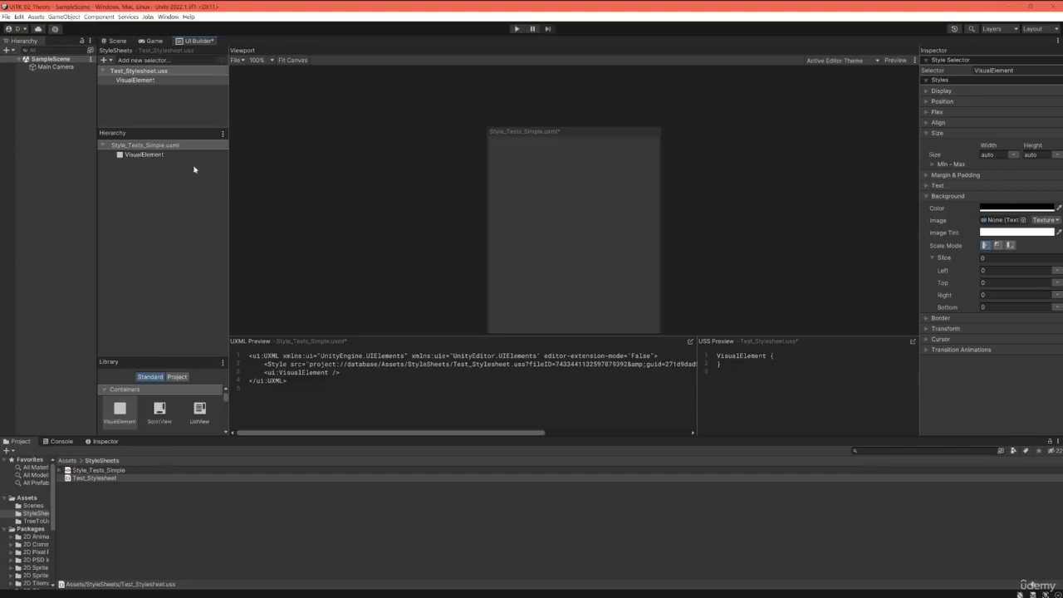
# Step: Delete the VisualElement selector from Test_Stylesheet.uss and add a class selector named .test
pyautogui.click(157, 80)
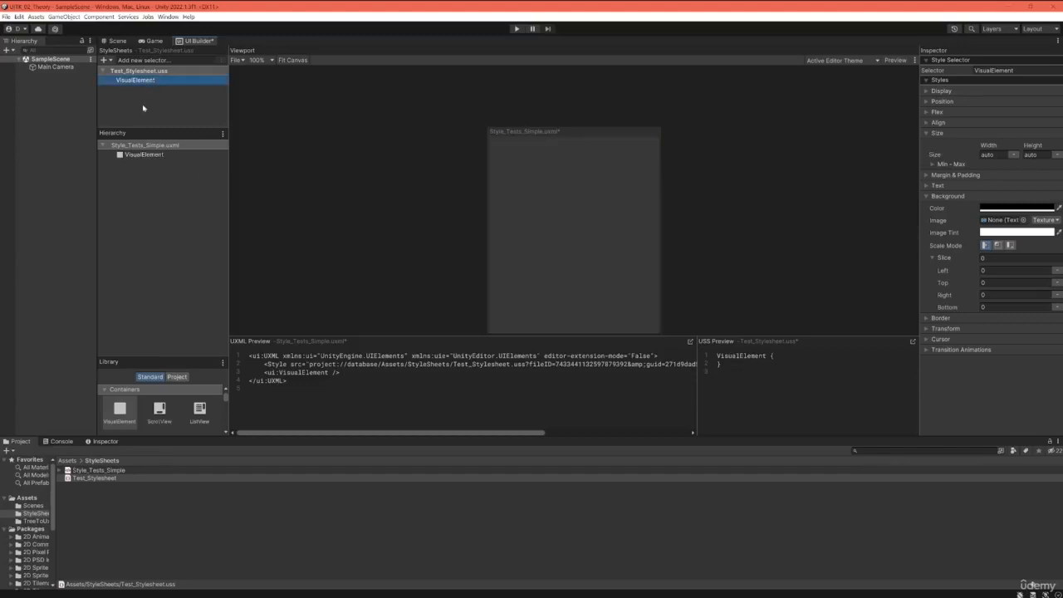
pyautogui.press('Delete')
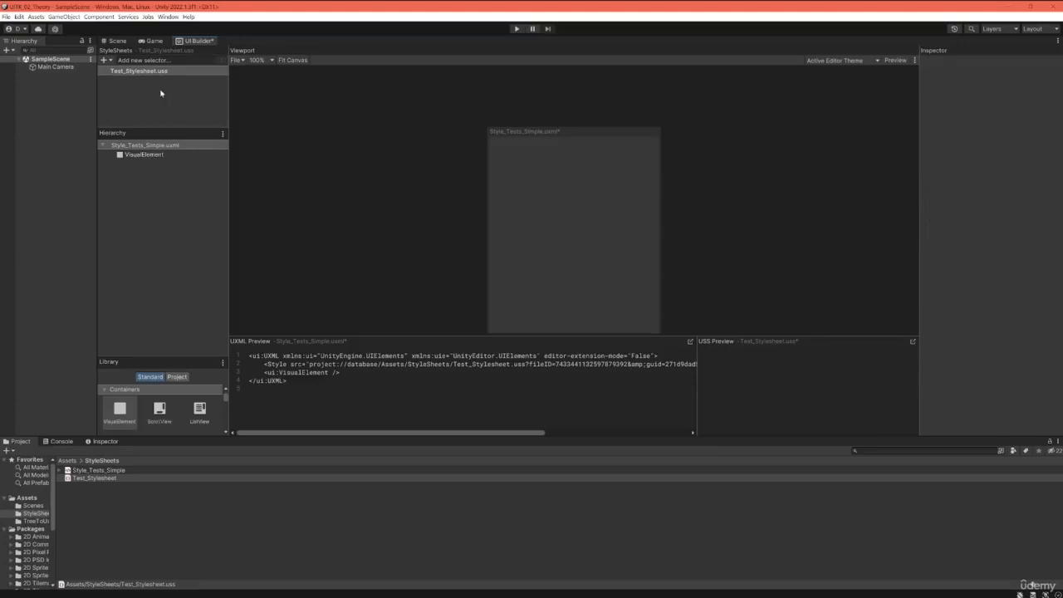
pyautogui.click(145, 72)
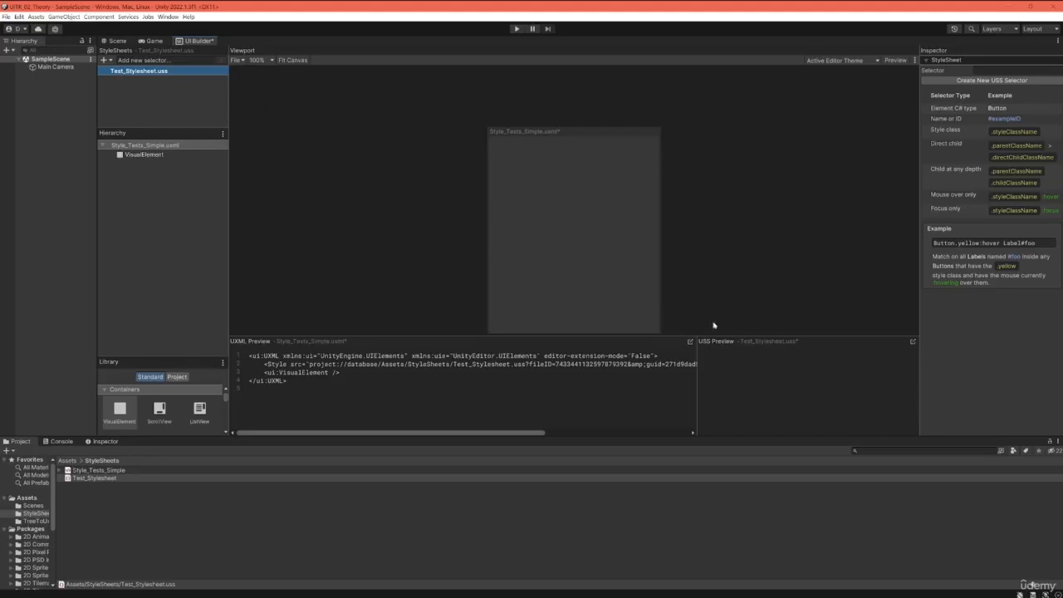
pyautogui.click(138, 62)
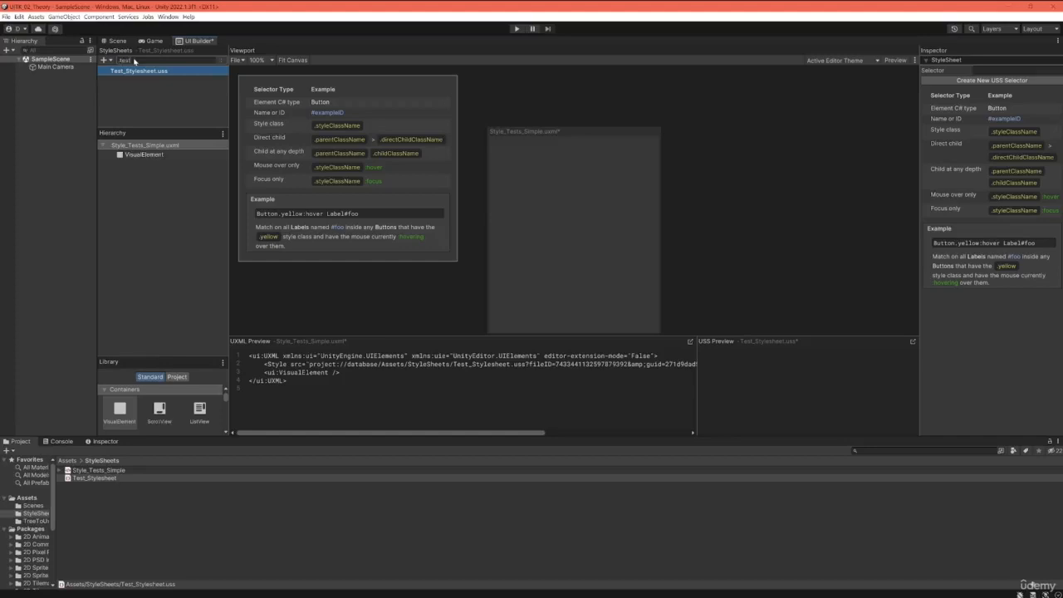
pyautogui.press('Return')
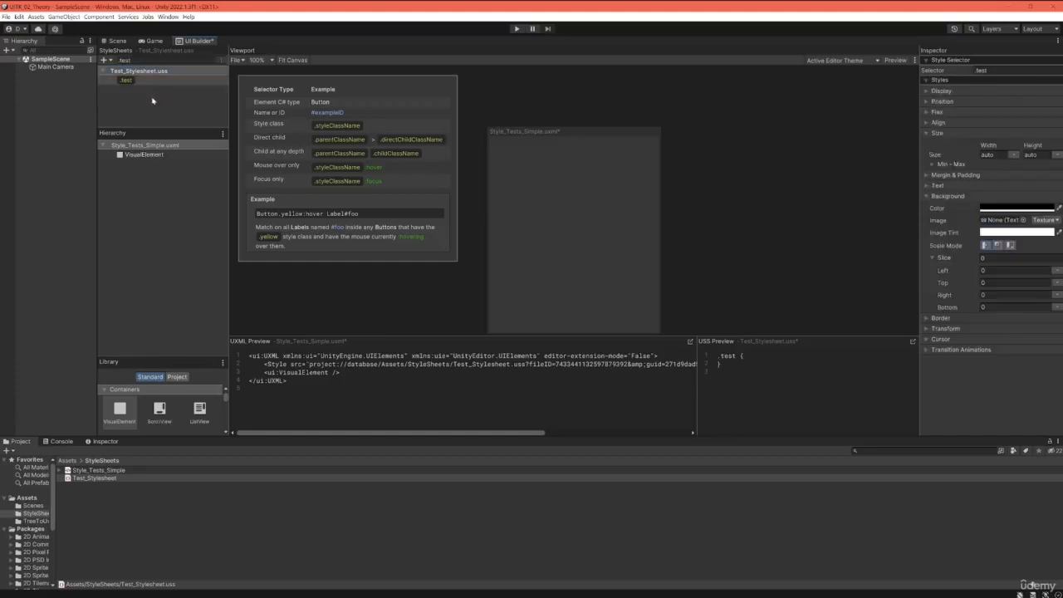
pyautogui.click(146, 63)
pyautogui.click(165, 110)
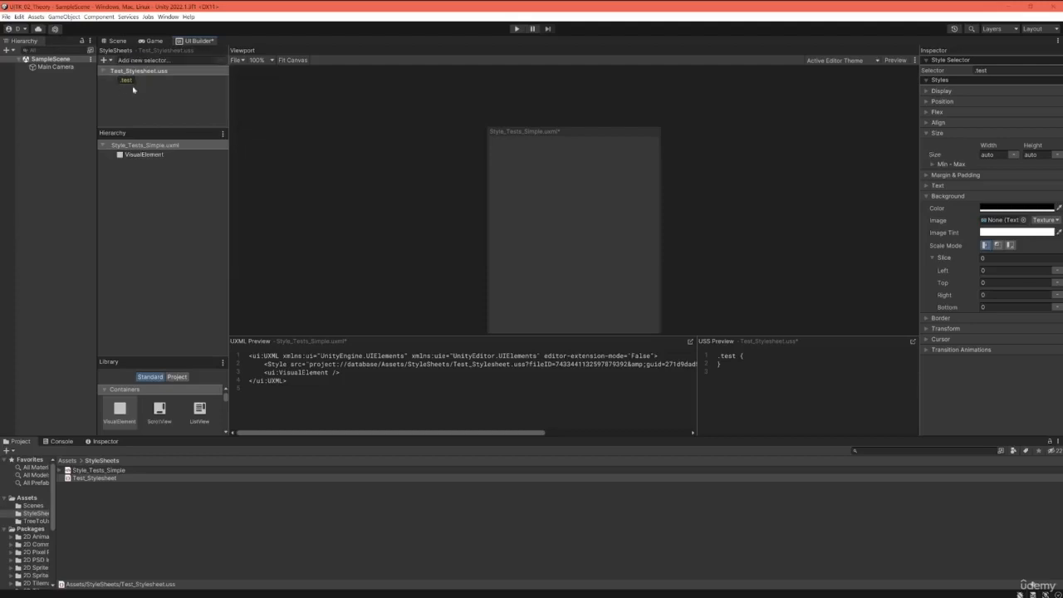
# Step: Examine the inspector properties of the .test selector and of the VisualElement, widening the Inspector for readability
pyautogui.click(130, 81)
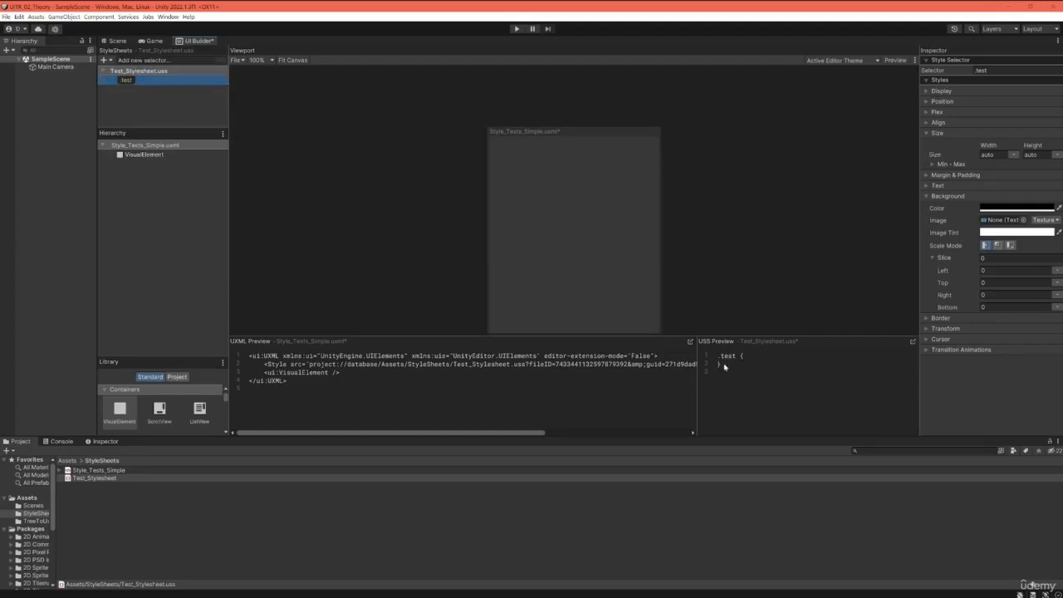
pyautogui.click(128, 103)
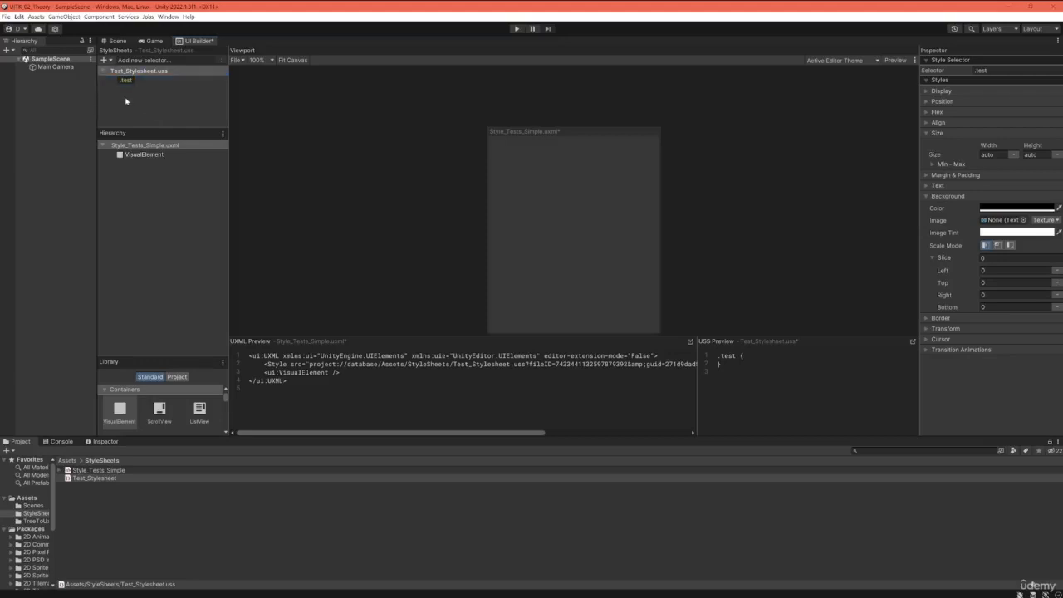
pyautogui.click(125, 80)
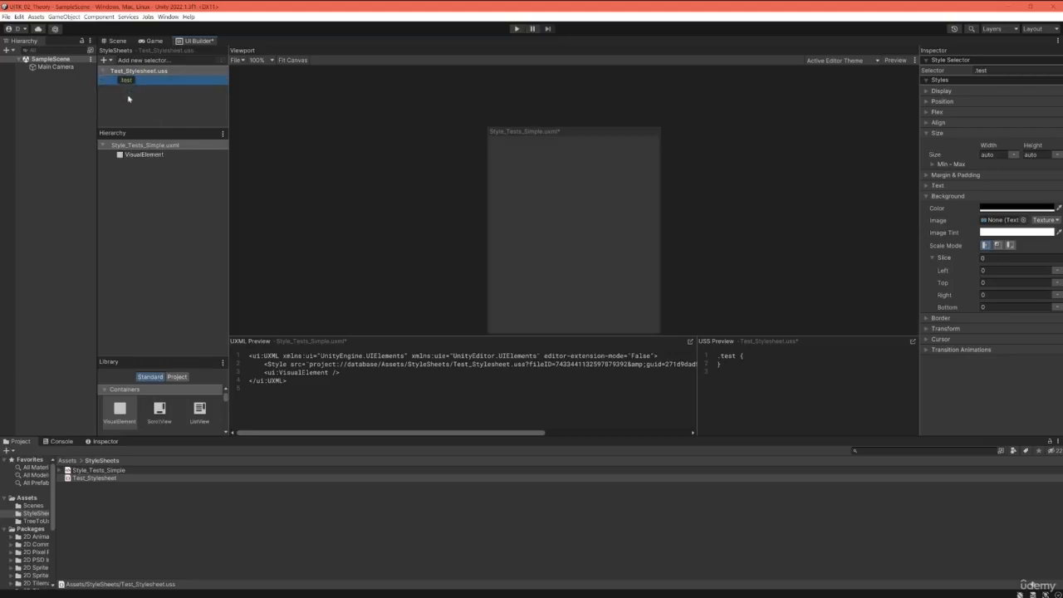
pyautogui.click(141, 155)
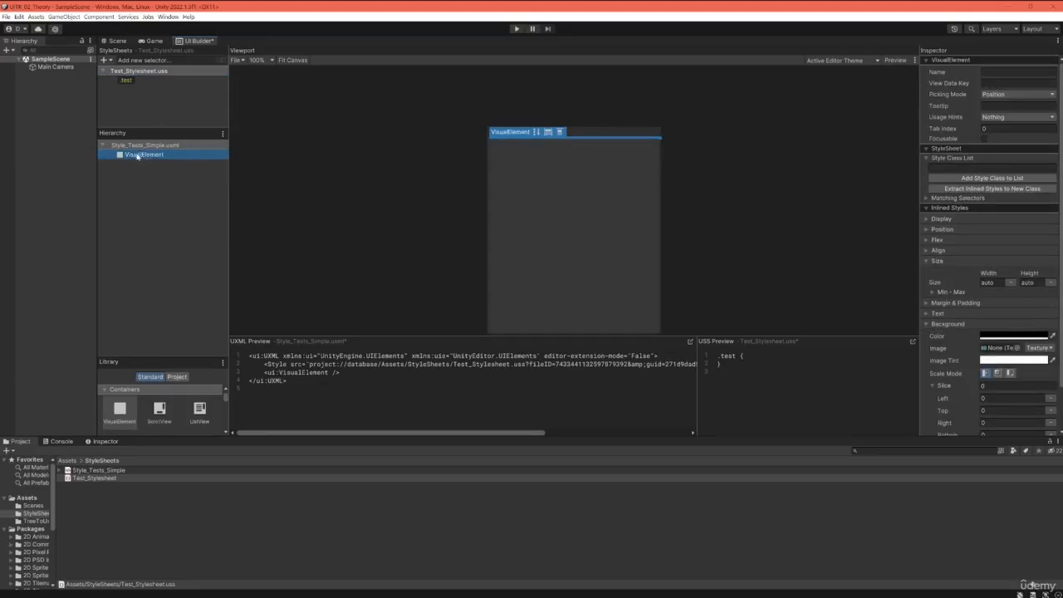
pyautogui.moveTo(918, 133); pyautogui.dragTo(864, 134)
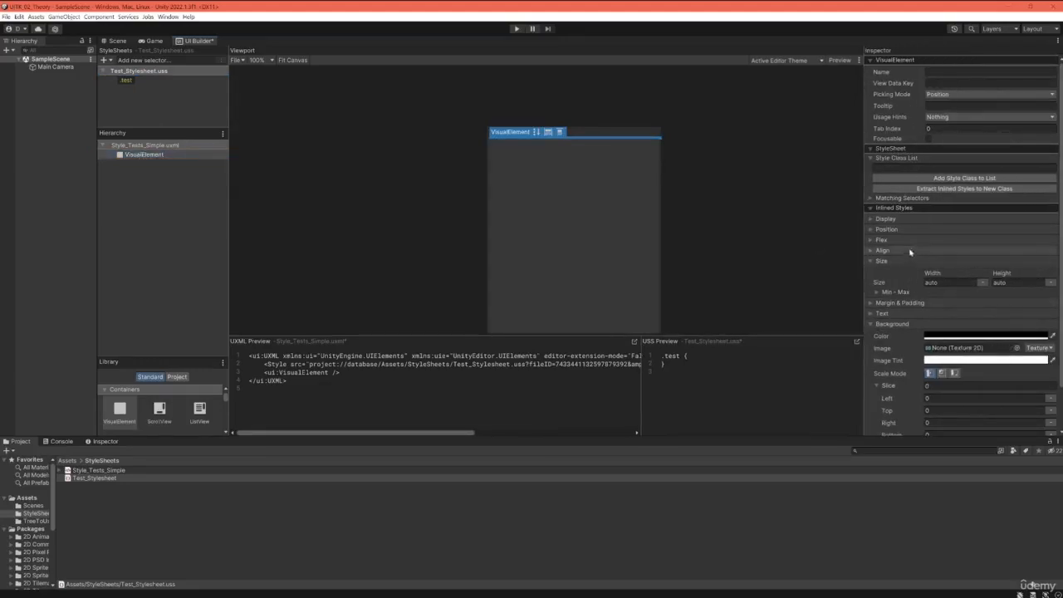
# Step: Set the .test selector's width and height to 100 px each
pyautogui.click(127, 80)
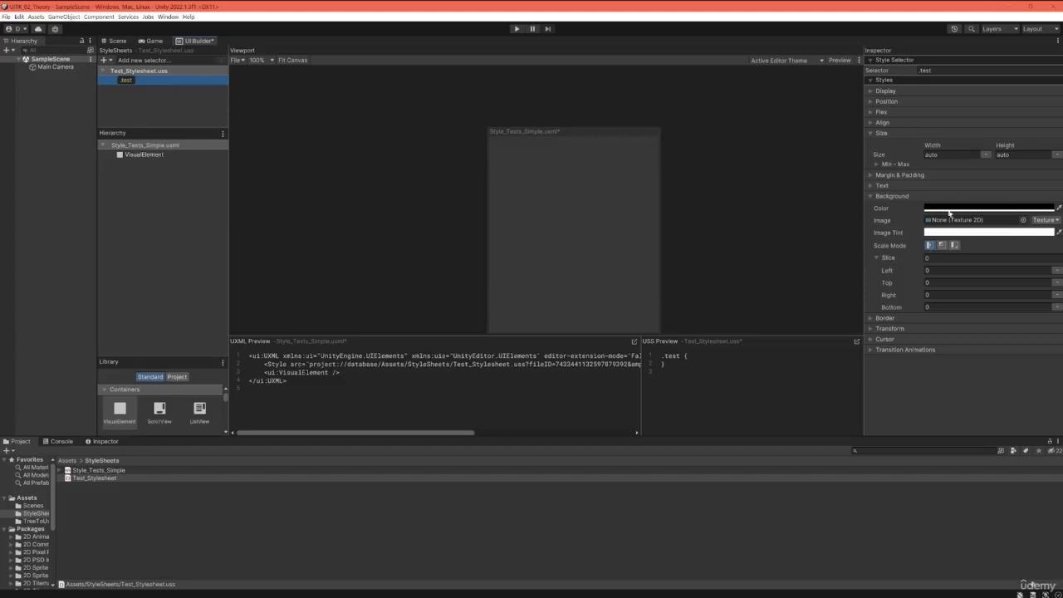
pyautogui.click(944, 156)
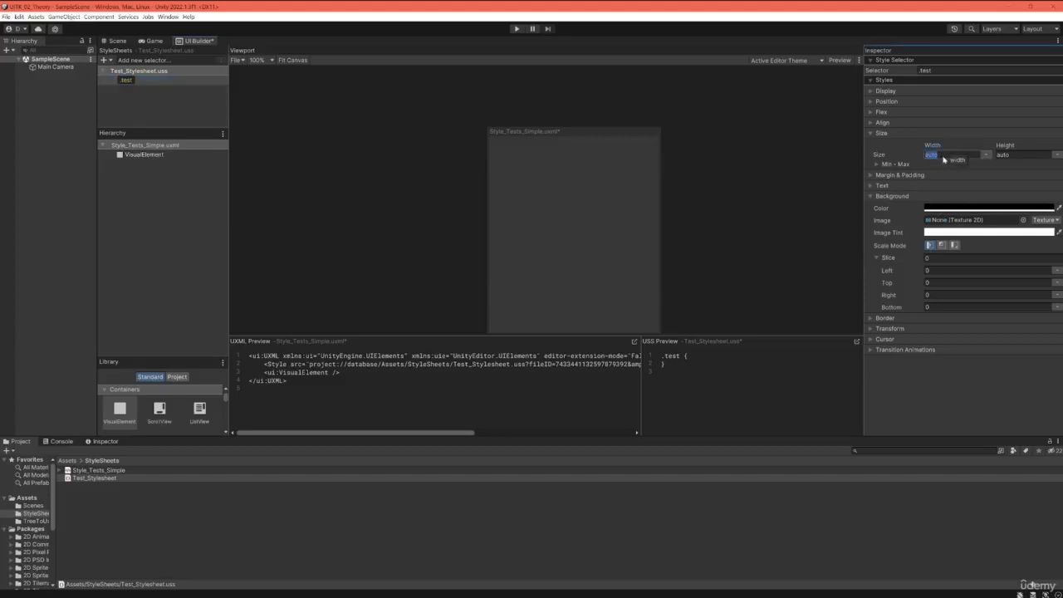
pyautogui.write('100')
pyautogui.click(1002, 157)
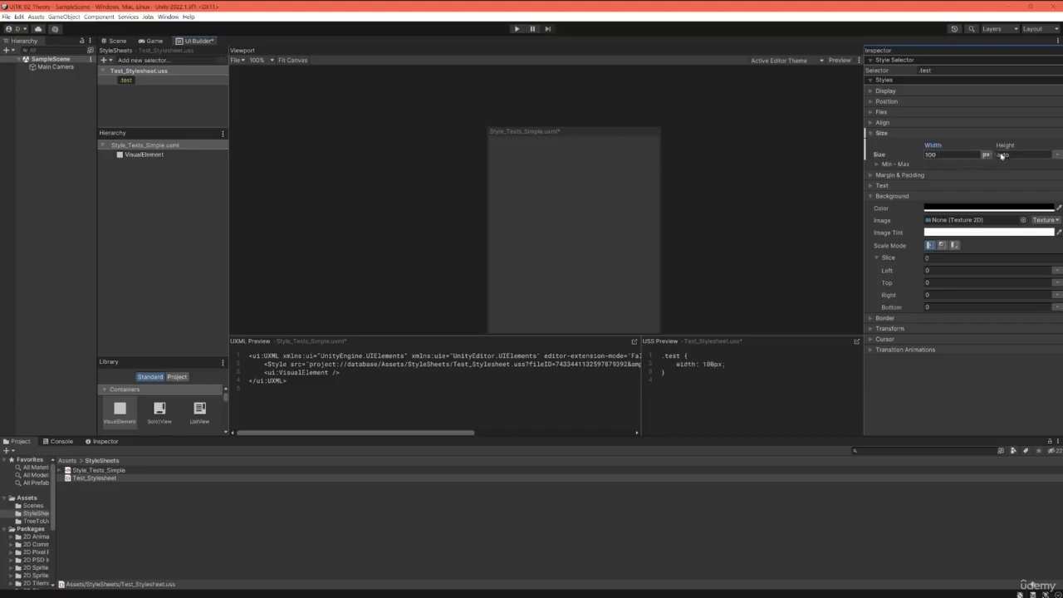
pyautogui.write('100')
pyautogui.press('Return')
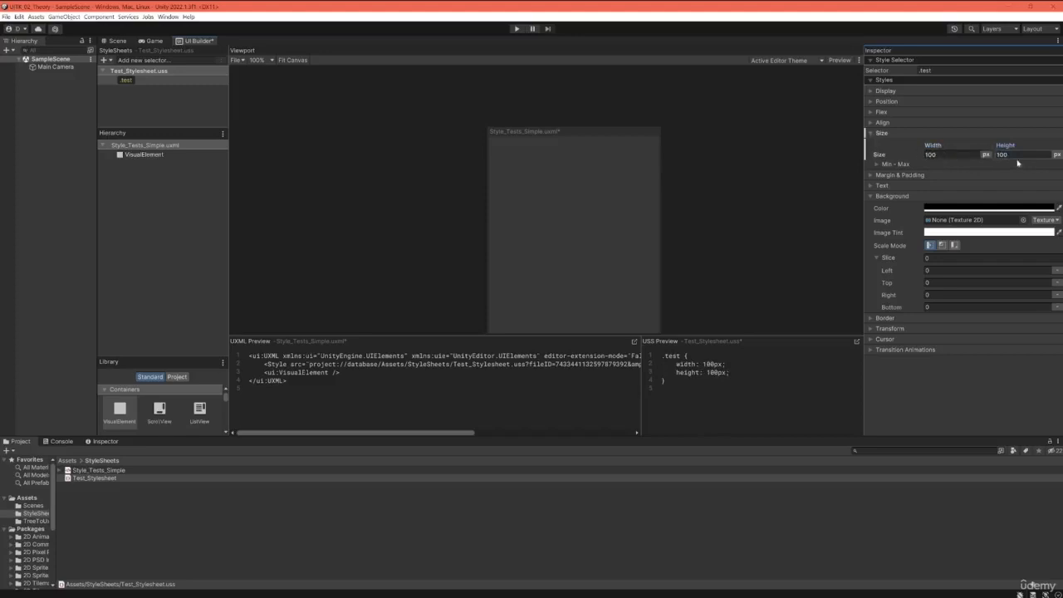
# Step: Set the .test selector's background color to red, RGB 219, 49, 49 (hex DB3131)
pyautogui.click(955, 207)
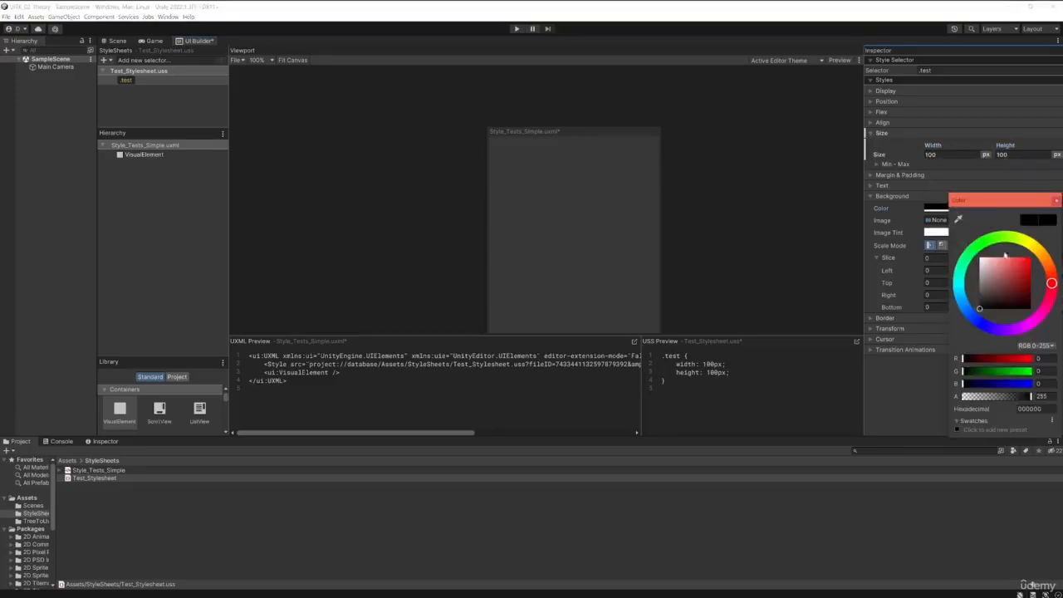
pyautogui.moveTo(1019, 294); pyautogui.dragTo(1020, 267)
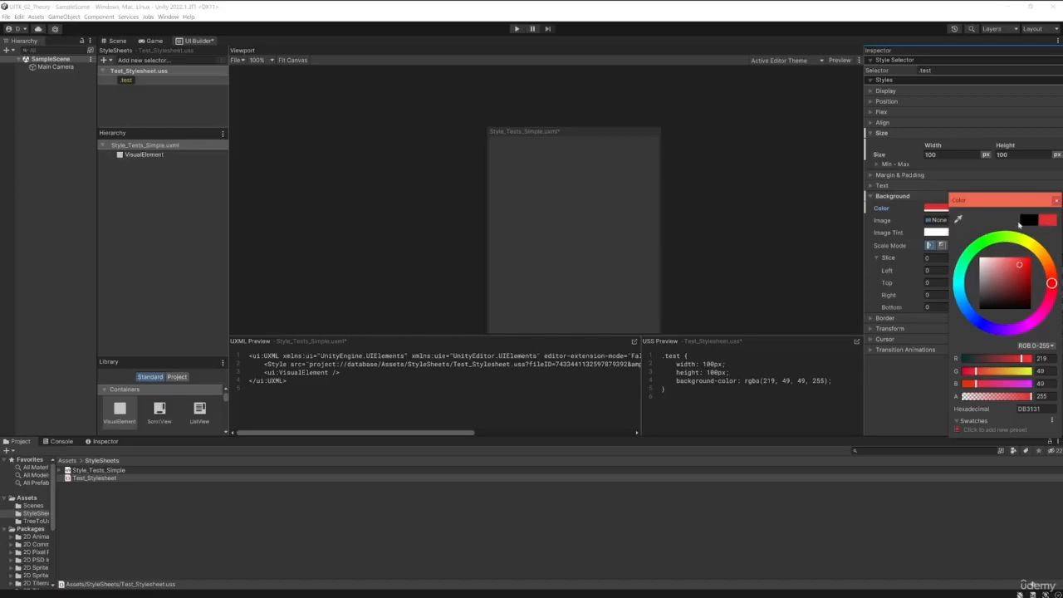
pyautogui.moveTo(1030, 199); pyautogui.dragTo(875, 205)
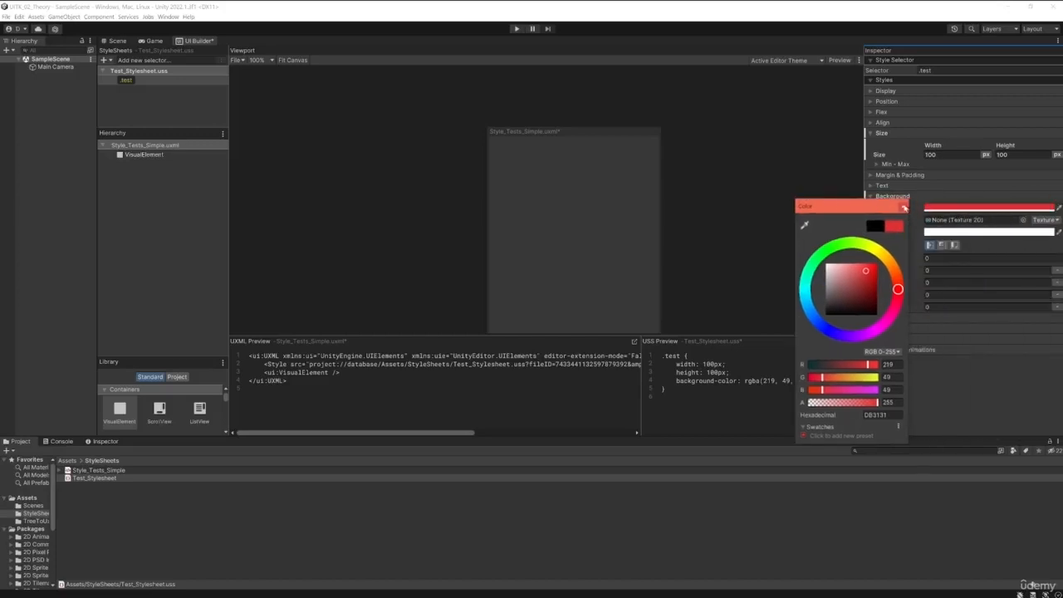
pyautogui.click(903, 208)
# Step: Rename the .test selector in Test_Stylesheet.uss to .red_square
pyautogui.click(127, 82)
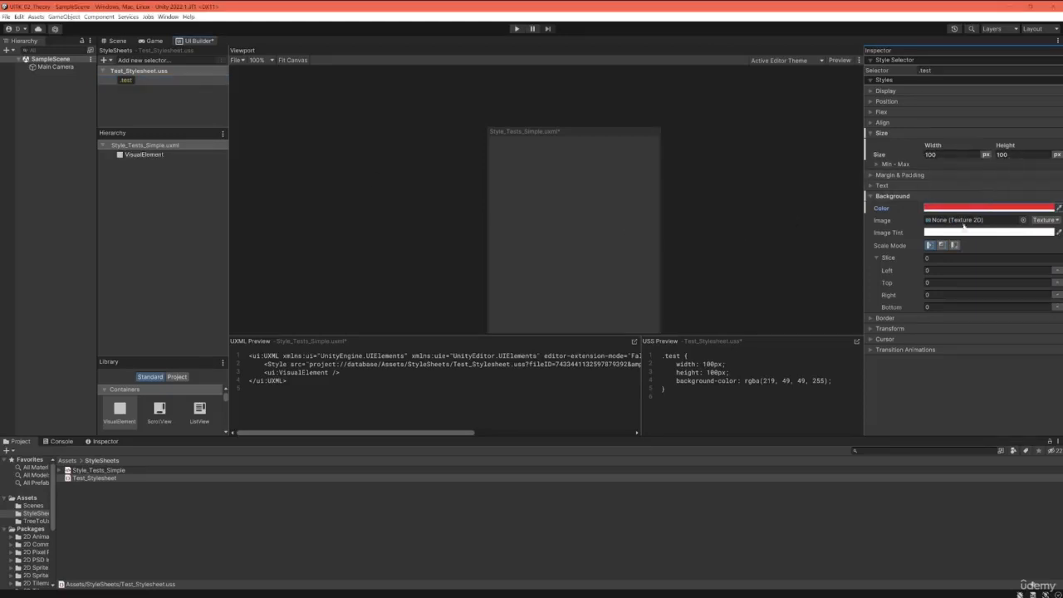
pyautogui.click(127, 82)
pyautogui.rightClick(127, 82)
pyautogui.click(143, 109)
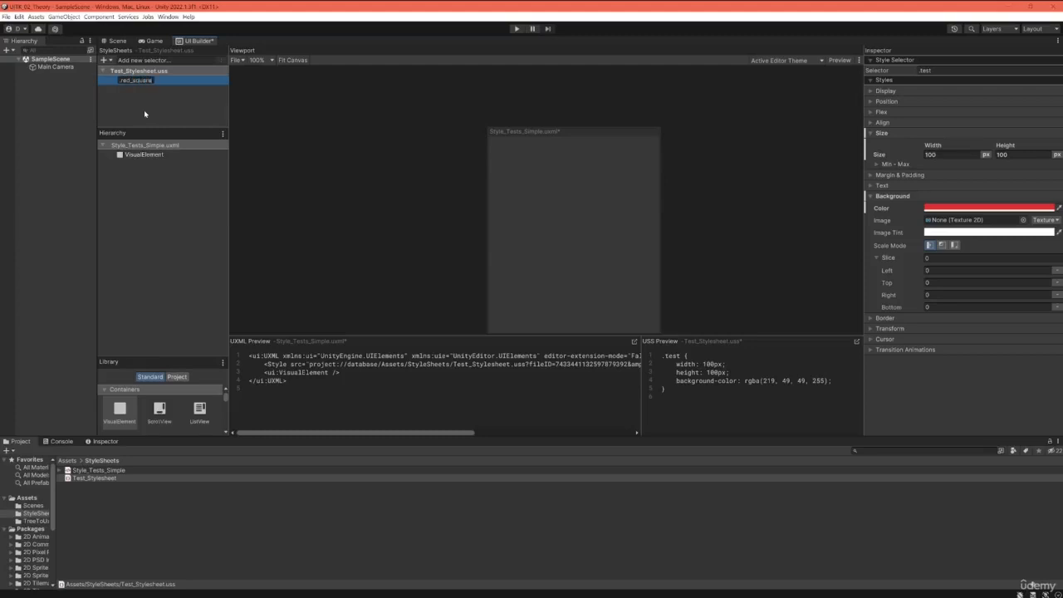
pyautogui.press('Return')
pyautogui.click(165, 113)
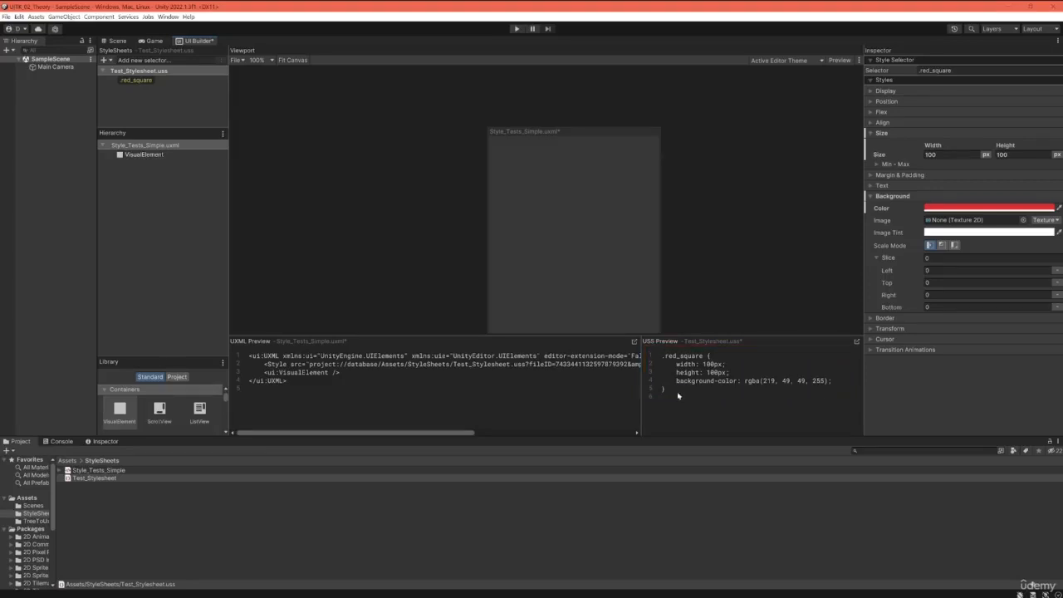
# Step: Apply the .red_square class to the VisualElement in Style_Tests_Simple.uxml and select that element
pyautogui.click(144, 157)
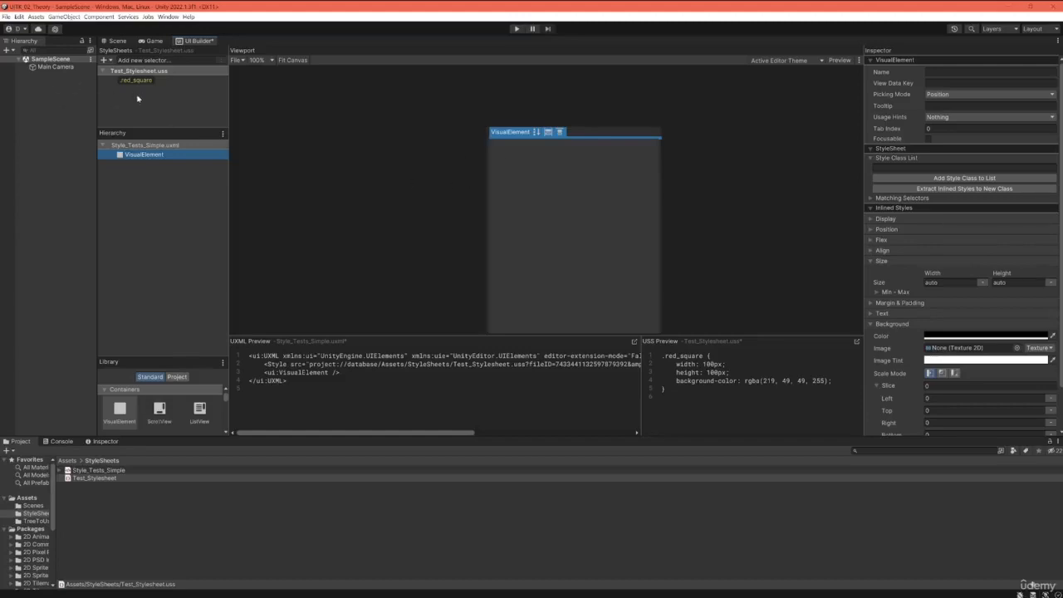
pyautogui.moveTo(129, 81); pyautogui.dragTo(146, 157)
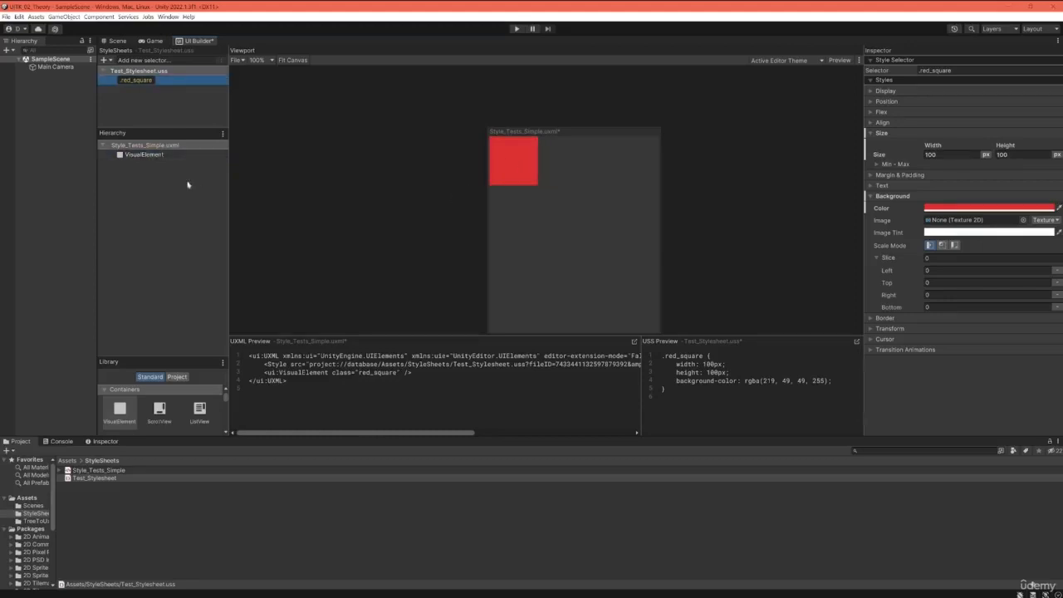
pyautogui.click(147, 155)
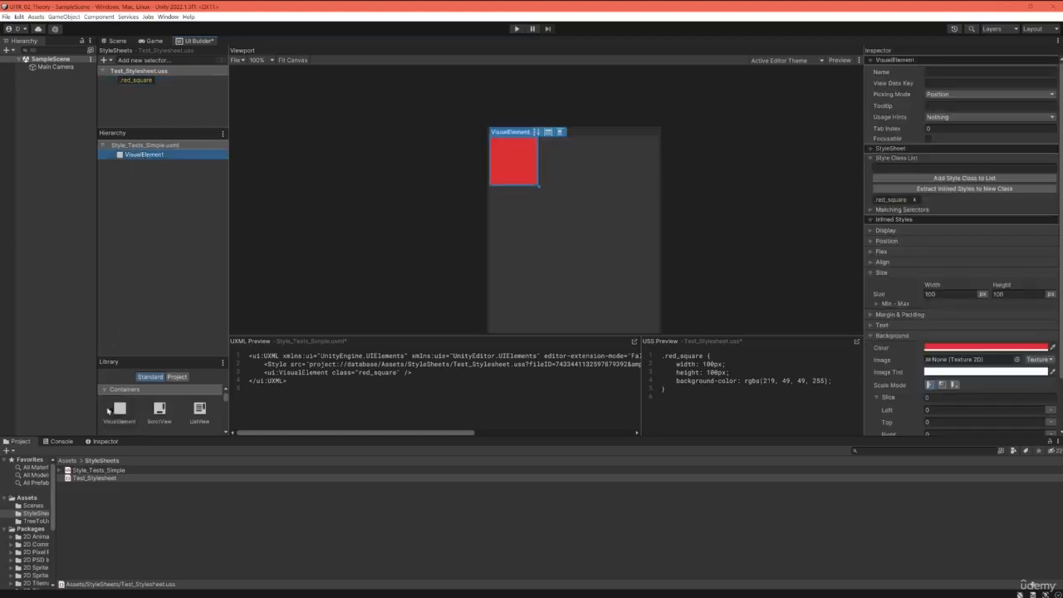
# Step: Add a second VisualElement to the document and apply the .red_square class to it
pyautogui.moveTo(116, 415); pyautogui.dragTo(141, 163)
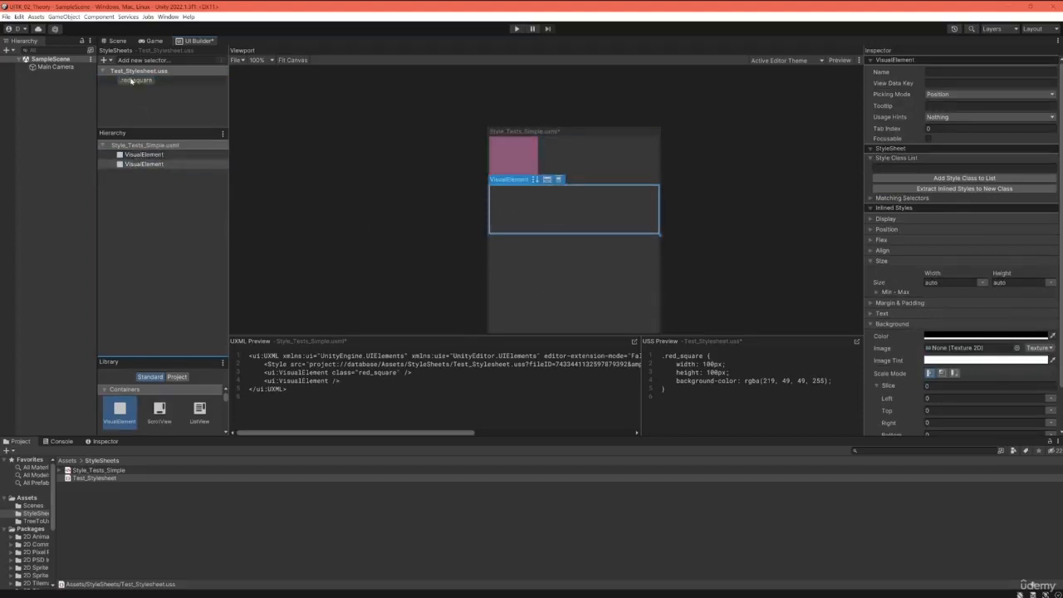
pyautogui.moveTo(141, 81); pyautogui.dragTo(535, 211)
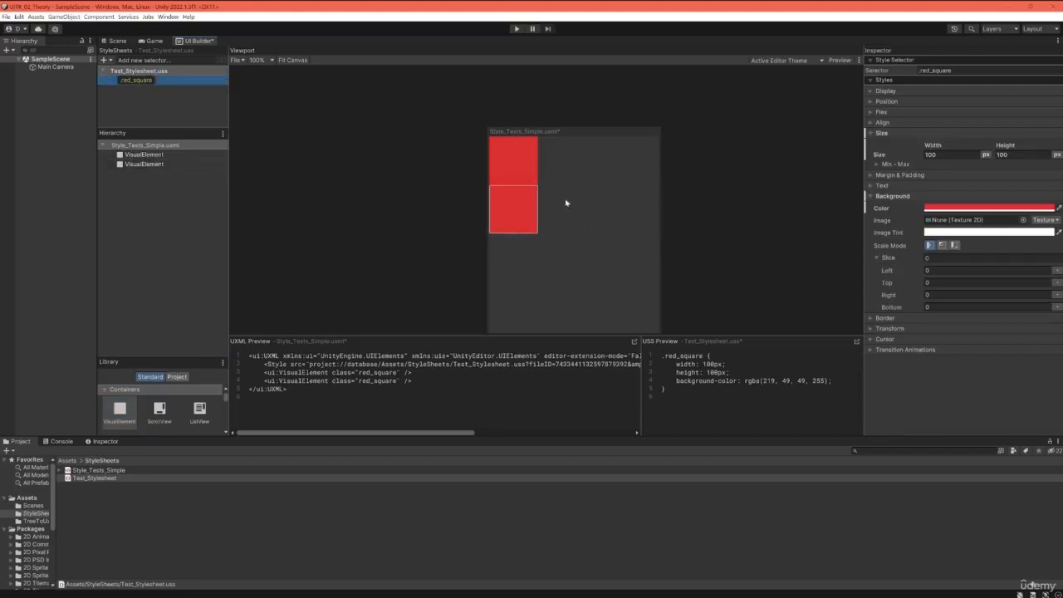
pyautogui.click(429, 225)
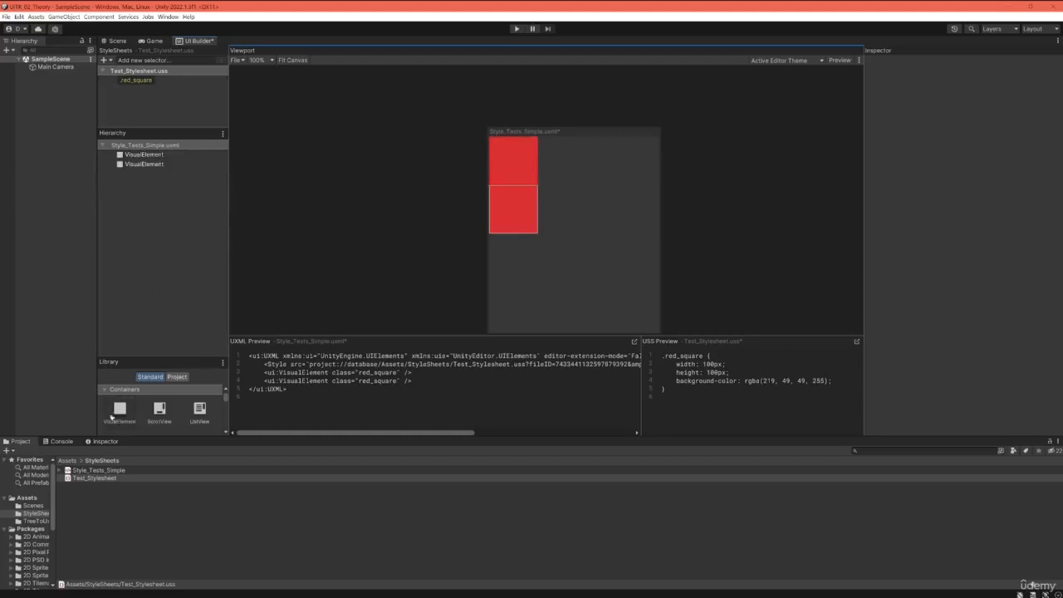
# Step: Add a third VisualElement, apply the .red_square class to it, and check each of the squares on the canvas
pyautogui.moveTo(120, 411); pyautogui.dragTo(140, 150)
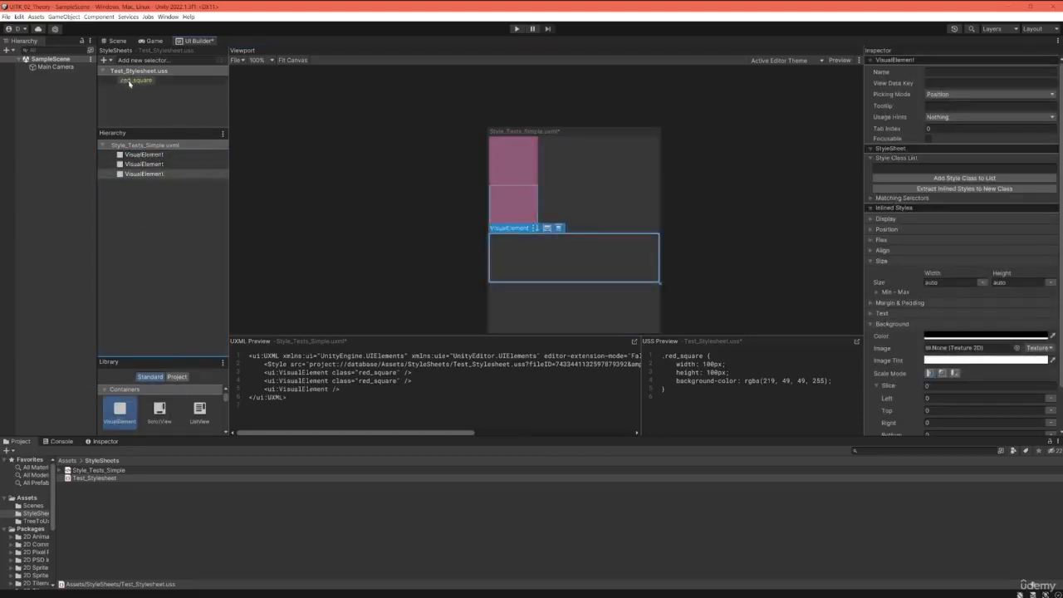
pyautogui.moveTo(133, 80); pyautogui.dragTo(145, 178)
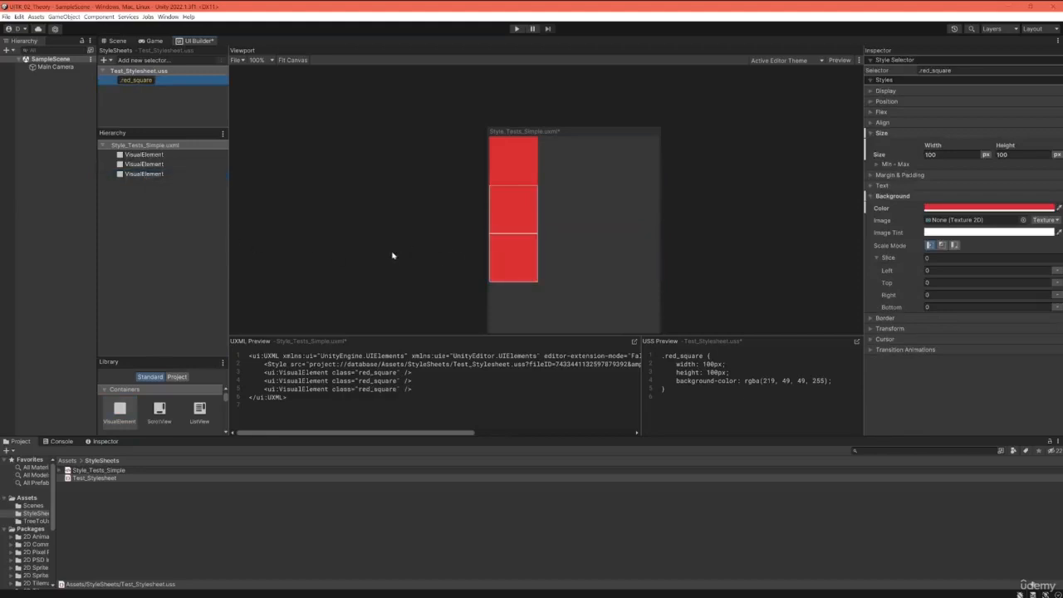
pyautogui.click(512, 267)
pyautogui.click(519, 211)
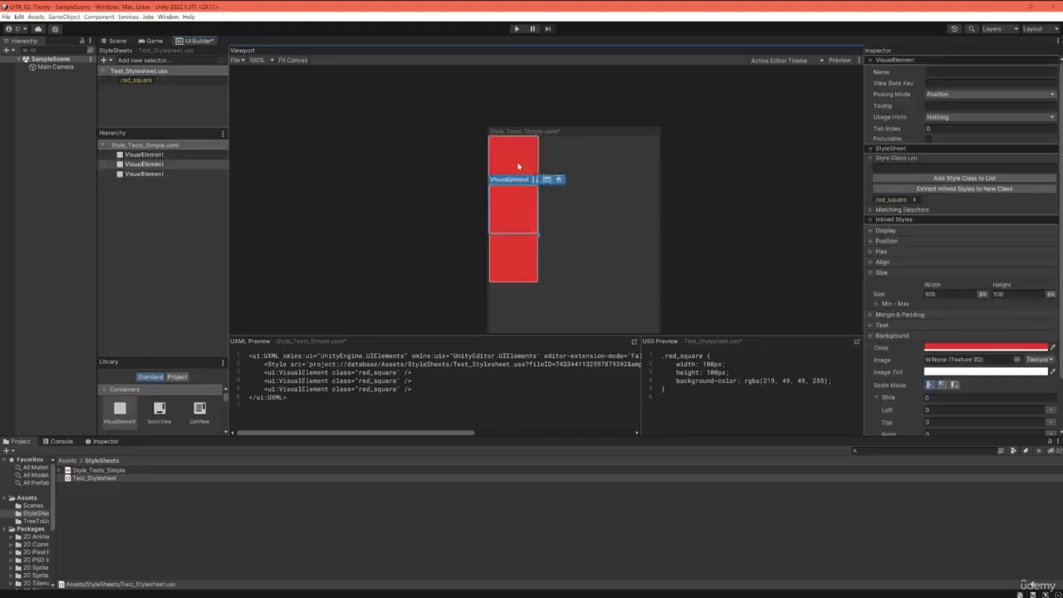
pyautogui.click(520, 158)
pyautogui.click(443, 218)
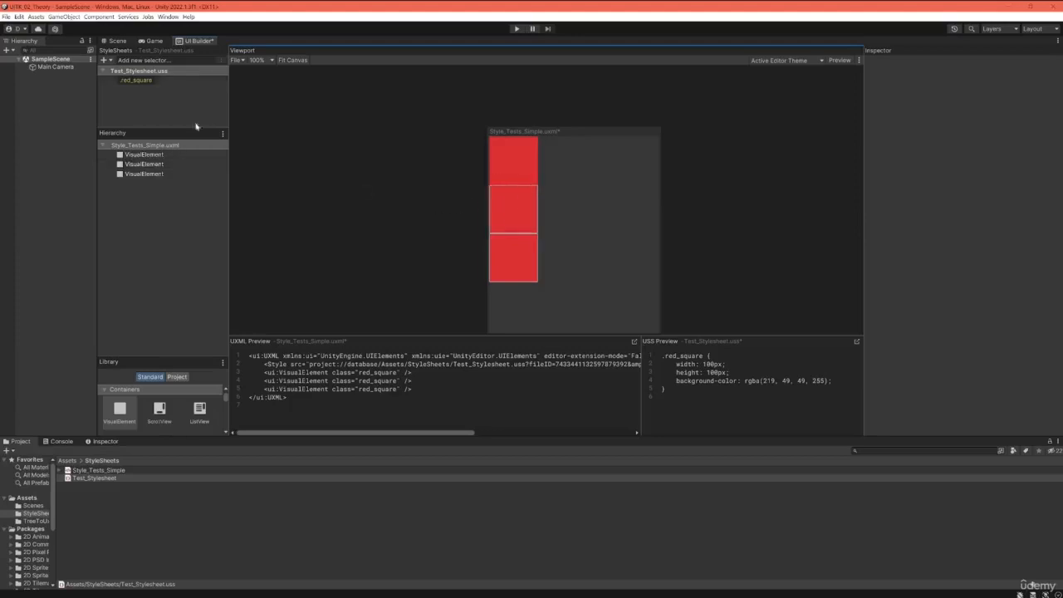
# Step: Add a class selector named .rounded_corners to Test_Stylesheet.uss and move it above .red_square
pyautogui.click(142, 61)
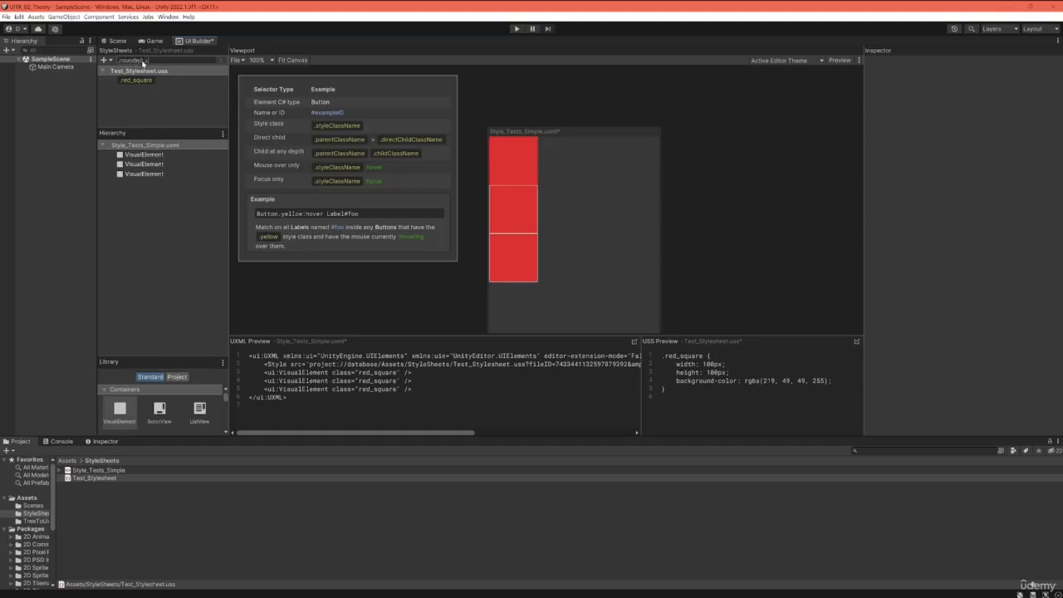
pyautogui.press('Return')
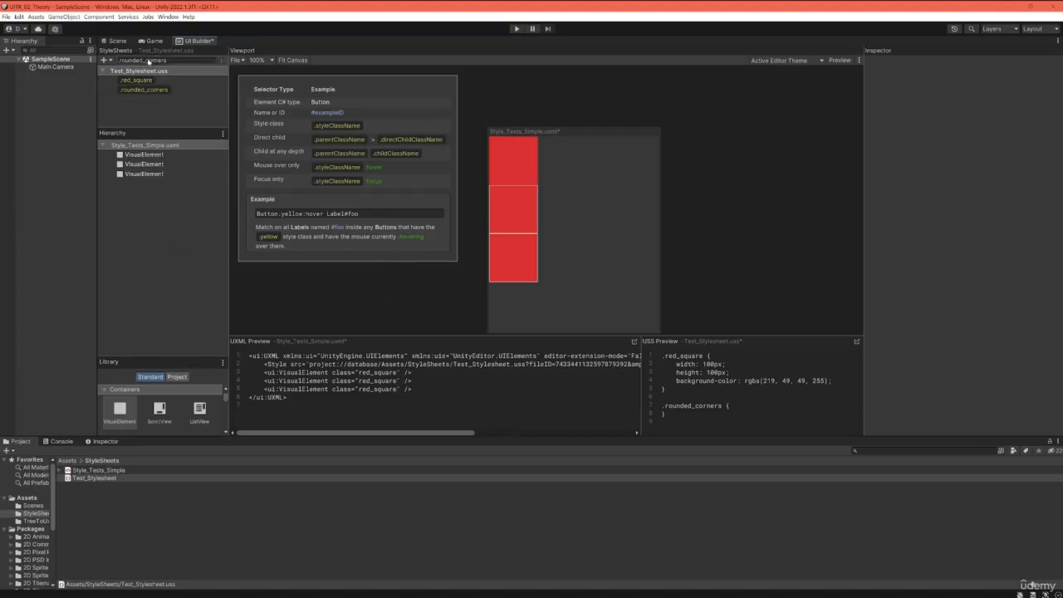
pyautogui.click(182, 61)
pyautogui.click(141, 111)
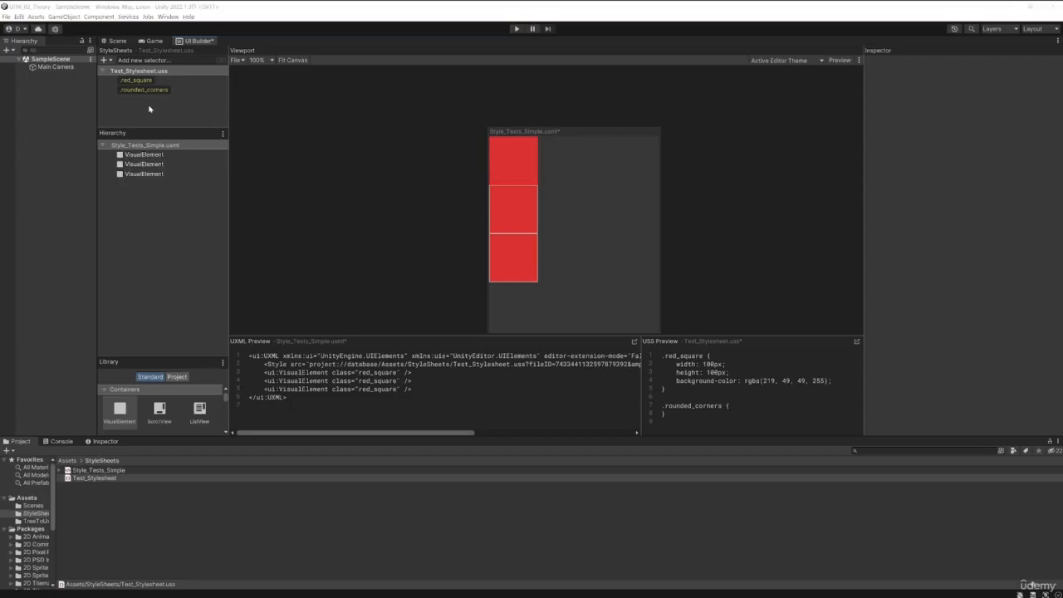
pyautogui.click(142, 91)
pyautogui.moveTo(142, 92); pyautogui.dragTo(142, 77)
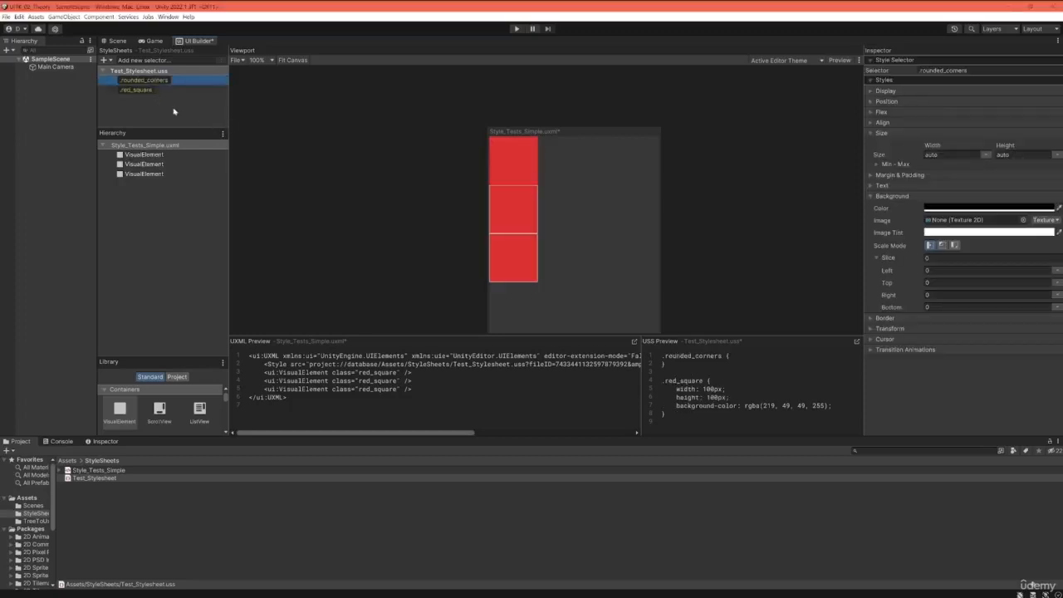
# Step: Set the border radius of the .rounded_corners selector to 10 px on all corners
pyautogui.click(869, 320)
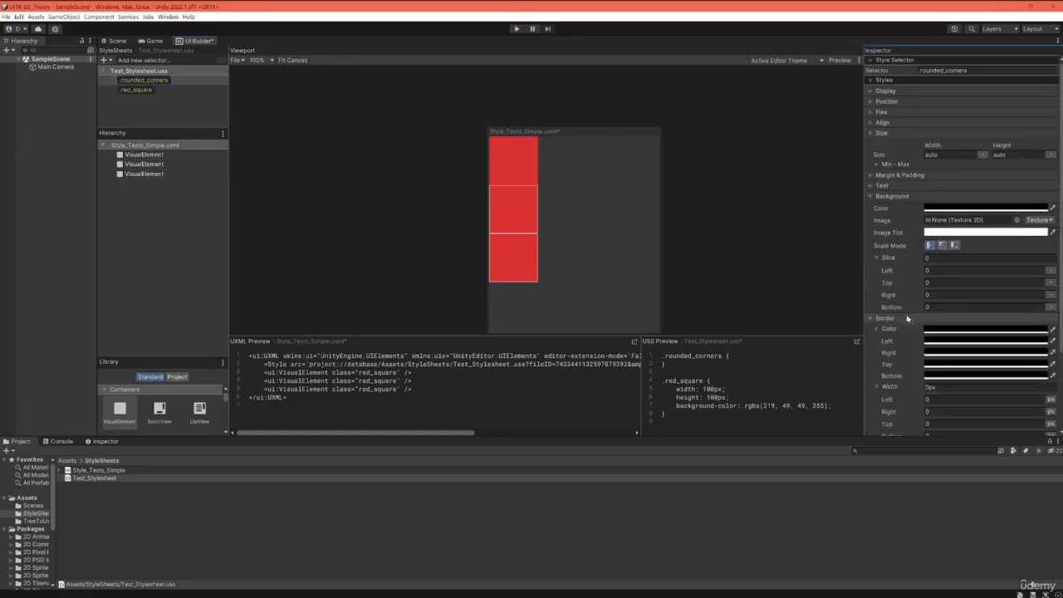
pyautogui.scroll(-2, 912, 332)
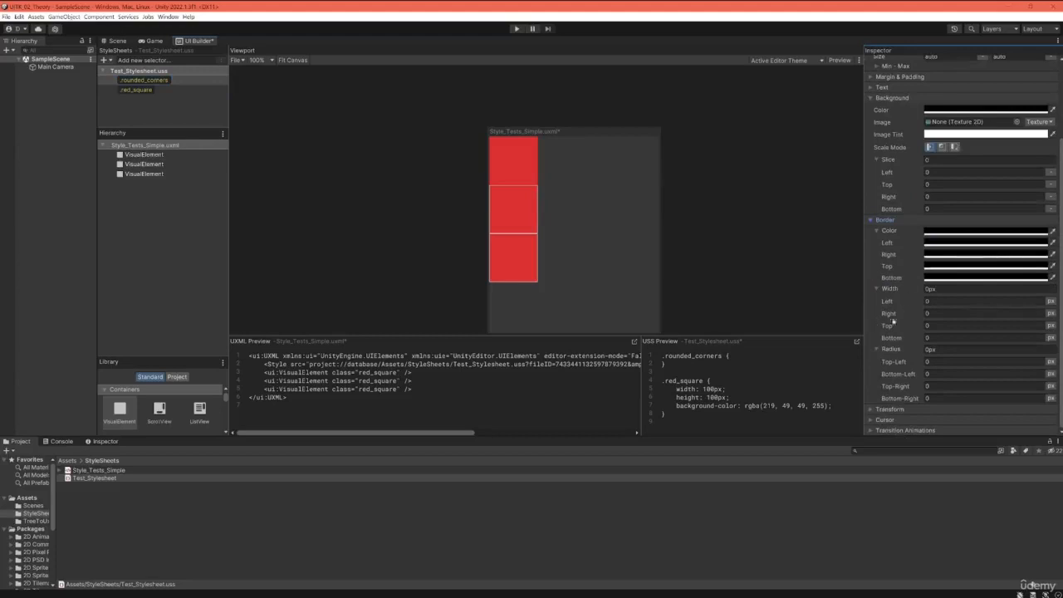
pyautogui.click(953, 351)
pyautogui.write('10')
pyautogui.press('Return')
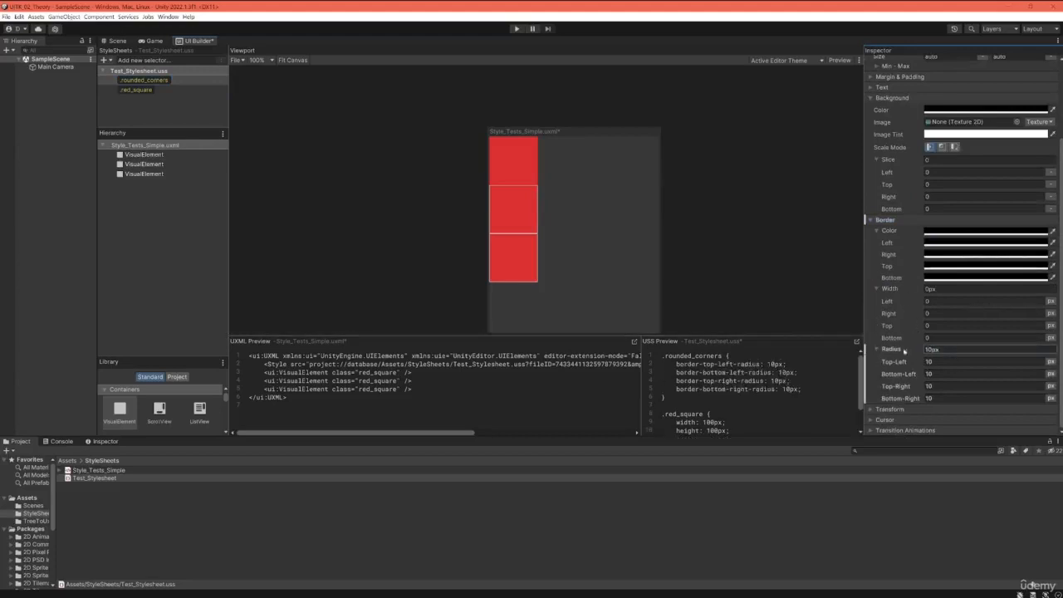
pyautogui.click(870, 221)
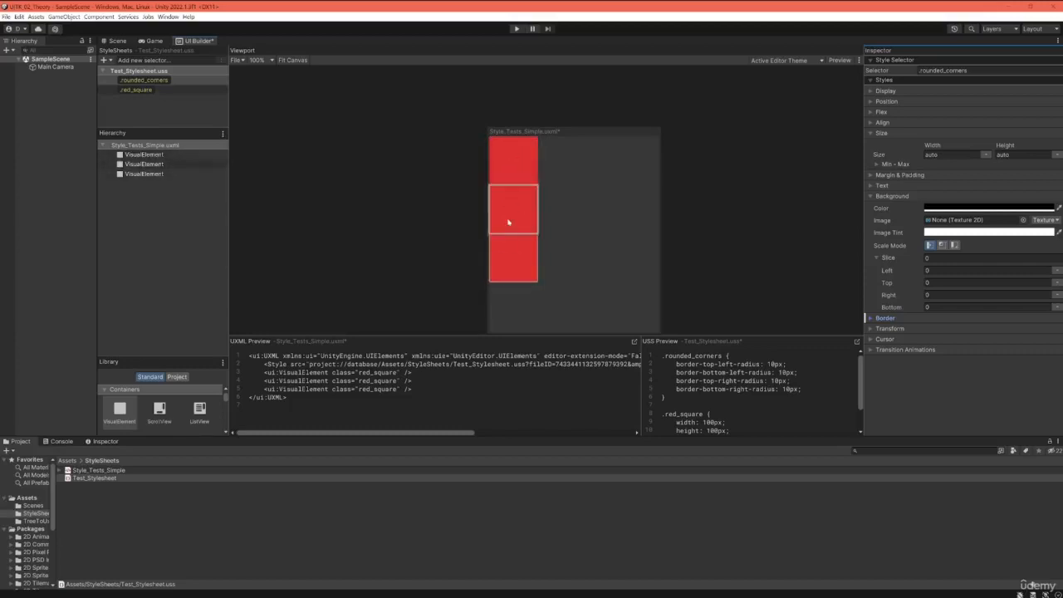
# Step: Set the bottom margin of the .red_square selector to 10 px
pyautogui.click(142, 91)
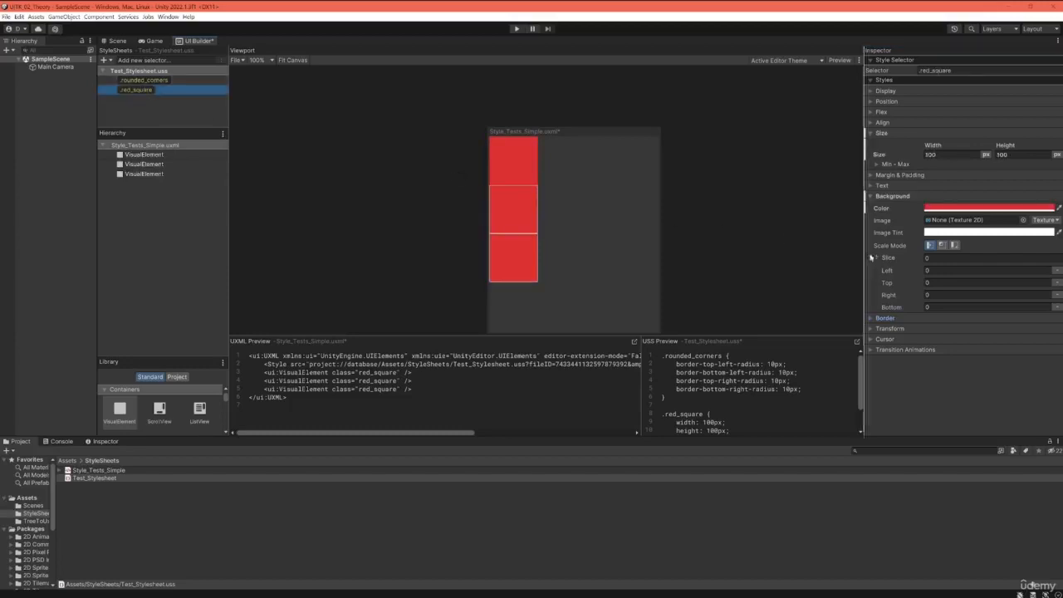
pyautogui.click(893, 175)
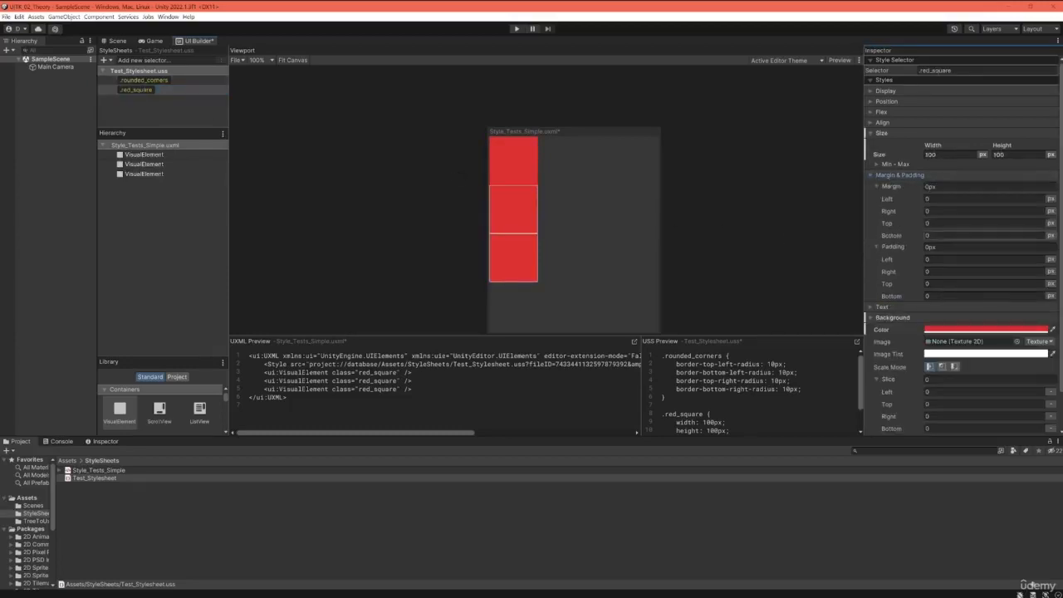
pyautogui.click(937, 239)
pyautogui.write('10')
pyautogui.press('Return')
pyautogui.click(371, 190)
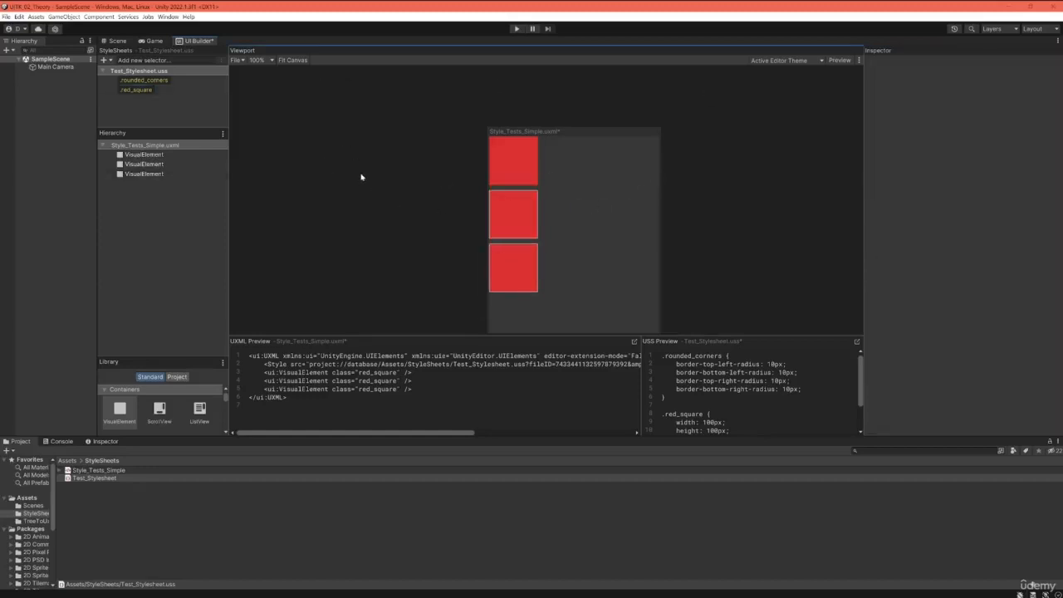
# Step: Apply the .rounded_corners class to the second VisualElement in addition to .red_square
pyautogui.click(149, 104)
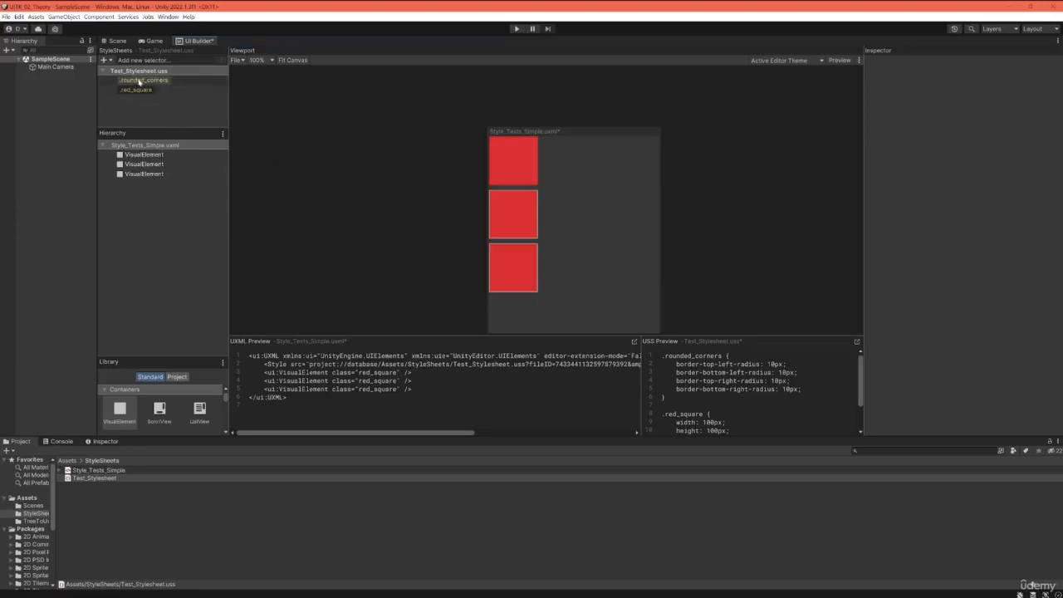
pyautogui.moveTo(139, 80); pyautogui.dragTo(146, 165)
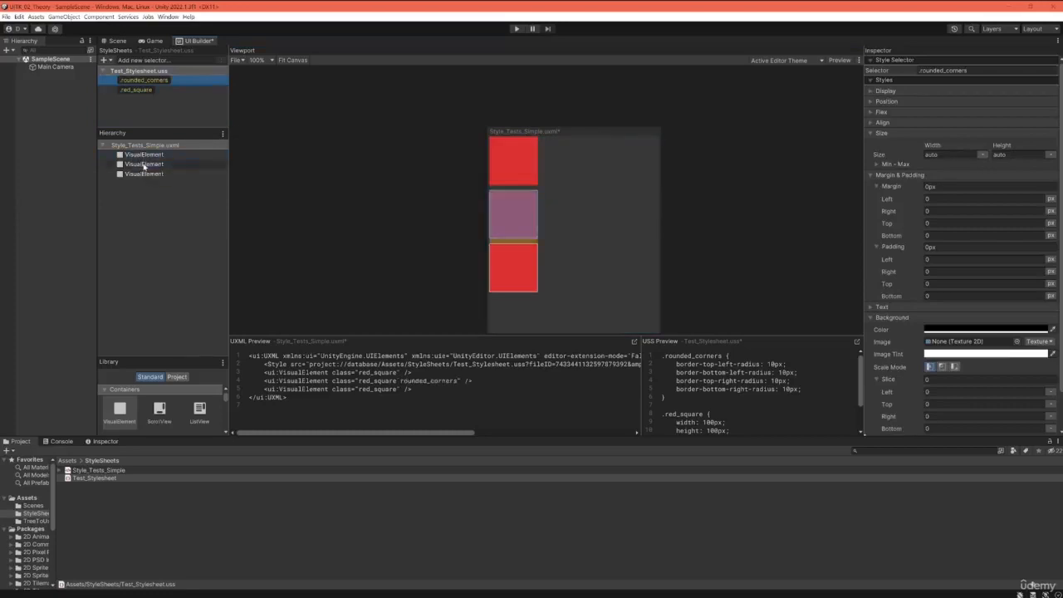
pyautogui.click(348, 242)
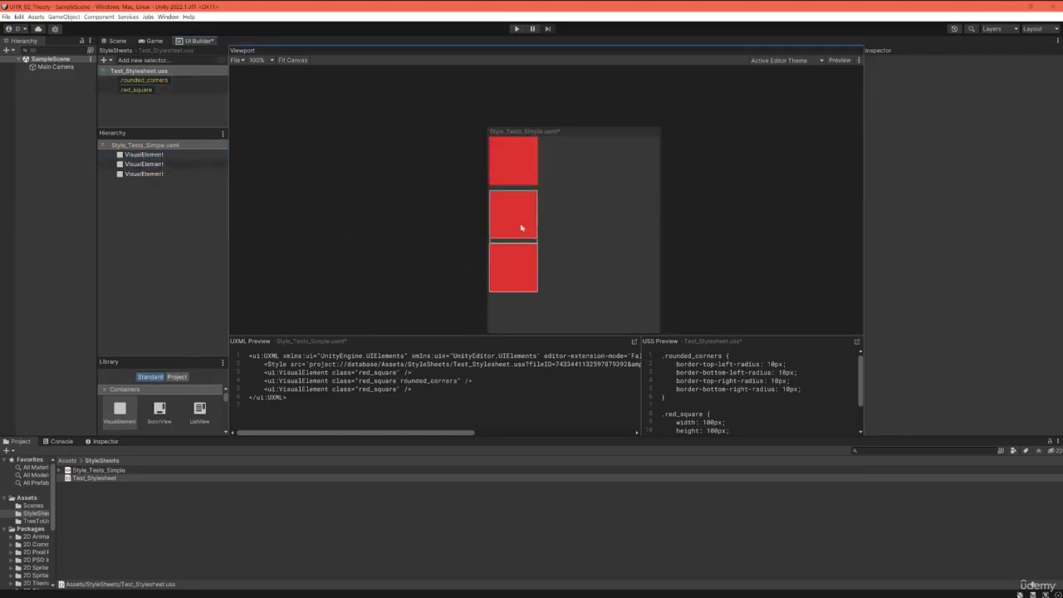
# Step: Try an inline border color of black with alpha 0 on the second VisualElement
pyautogui.click(156, 166)
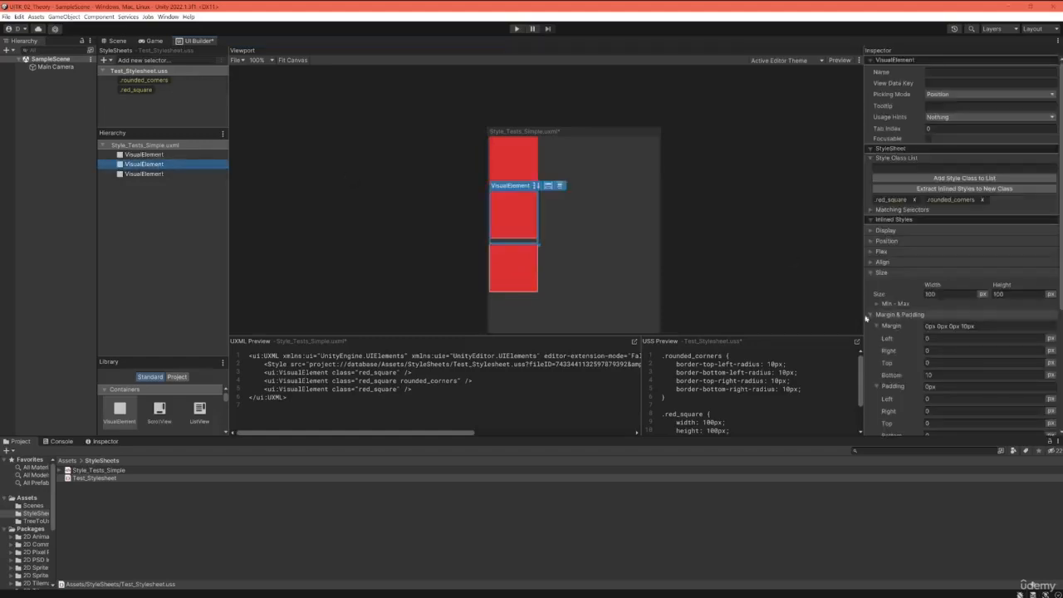
pyautogui.click(868, 316)
pyautogui.click(870, 273)
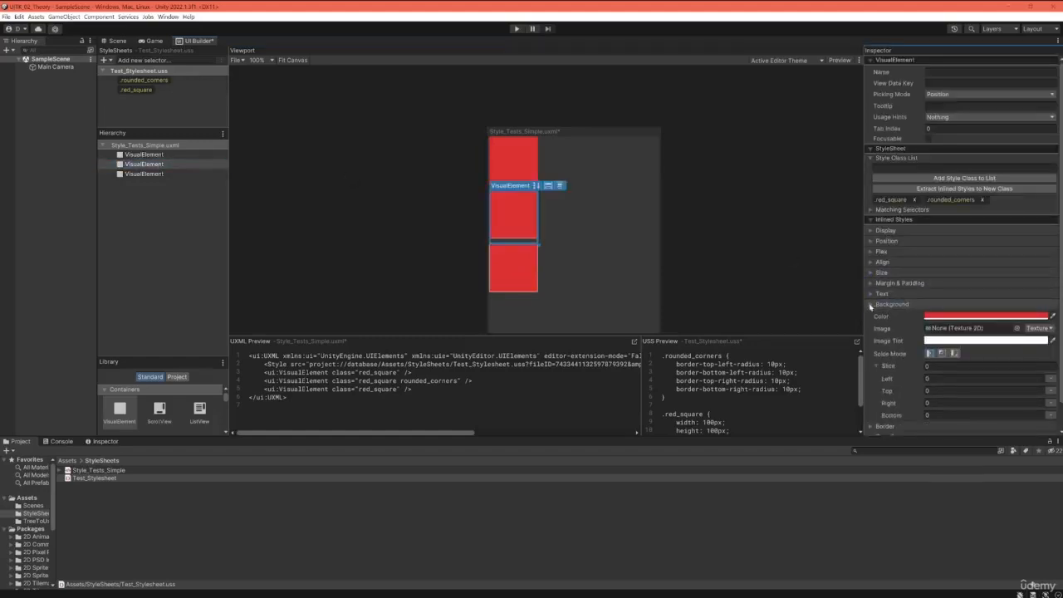
pyautogui.click(870, 305)
pyautogui.click(870, 315)
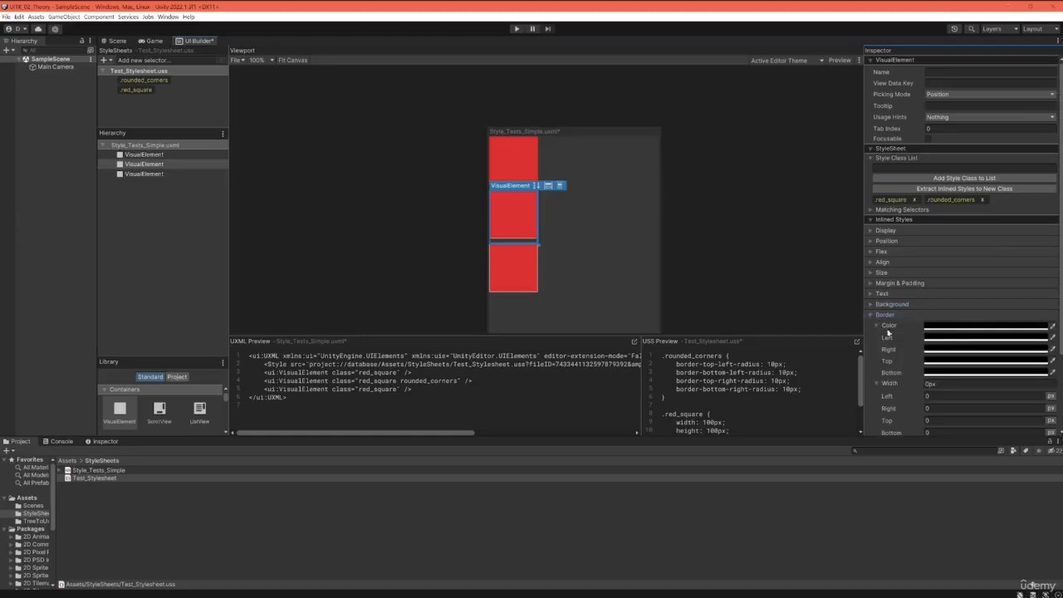
pyautogui.click(954, 327)
pyautogui.moveTo(987, 521); pyautogui.dragTo(904, 517)
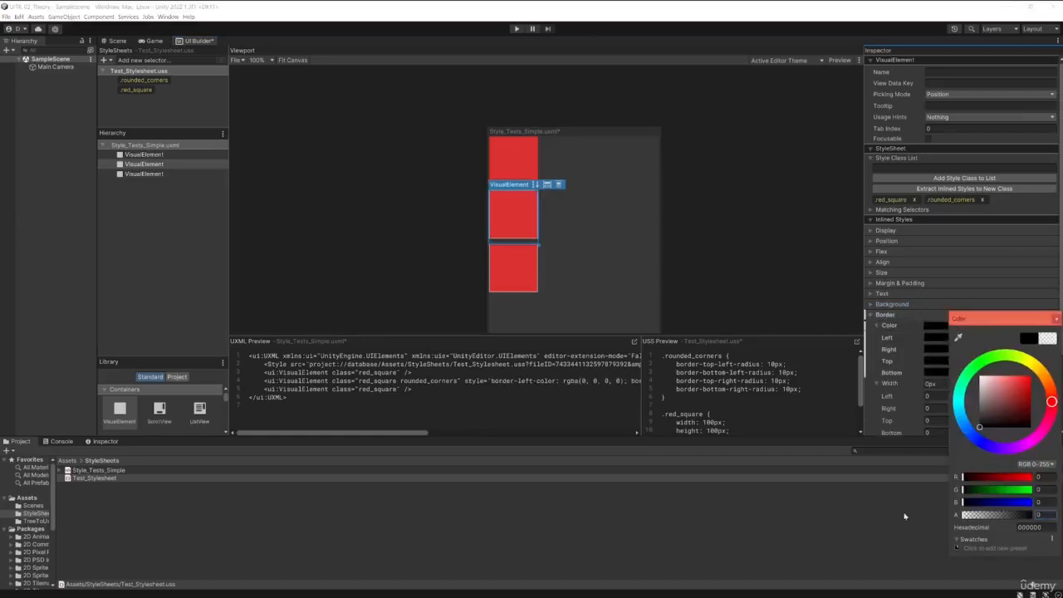
pyautogui.click(1055, 318)
pyautogui.click(396, 208)
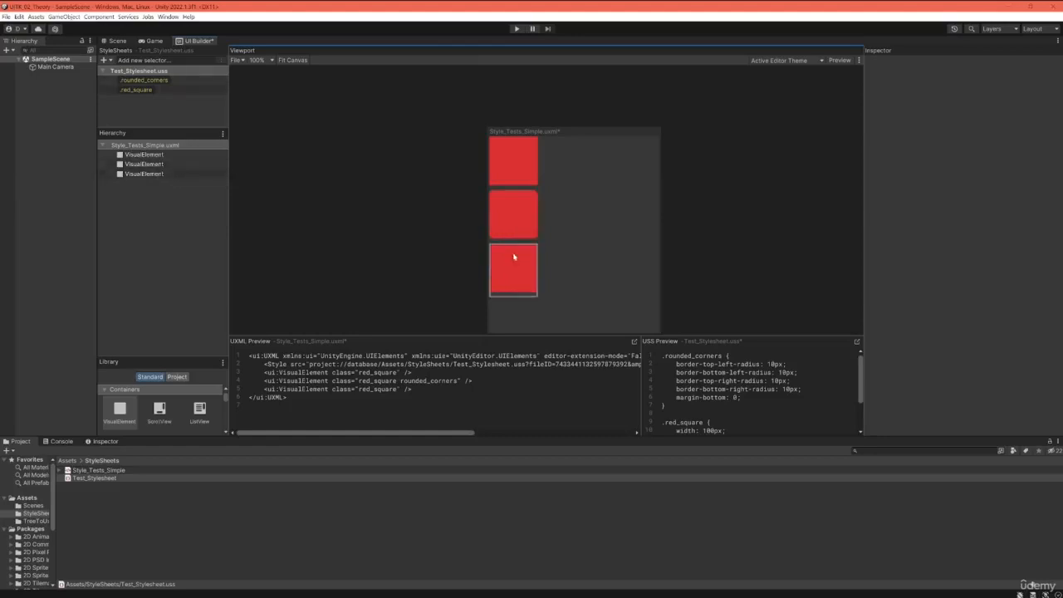
# Step: Set an inline border width of 0 px on all sides of the second VisualElement
pyautogui.click(151, 164)
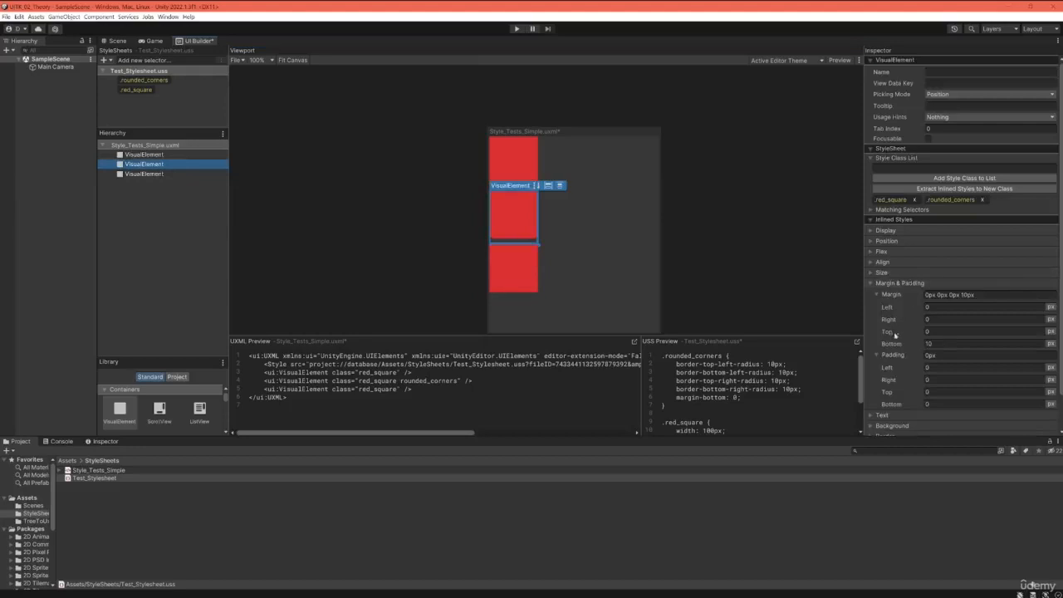
pyautogui.scroll(-2, 905, 336)
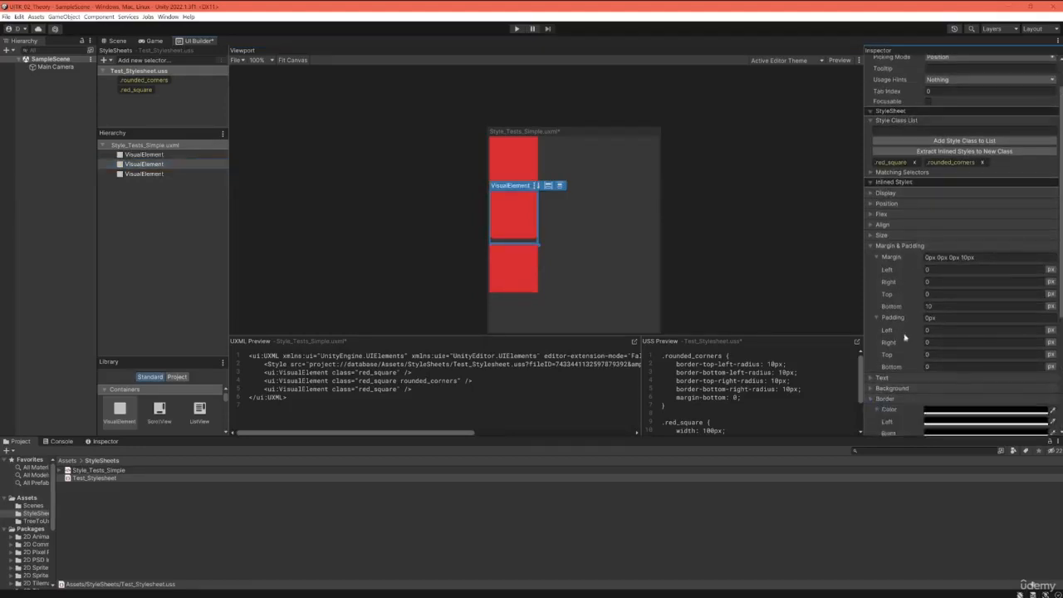
pyautogui.scroll(-5, 905, 336)
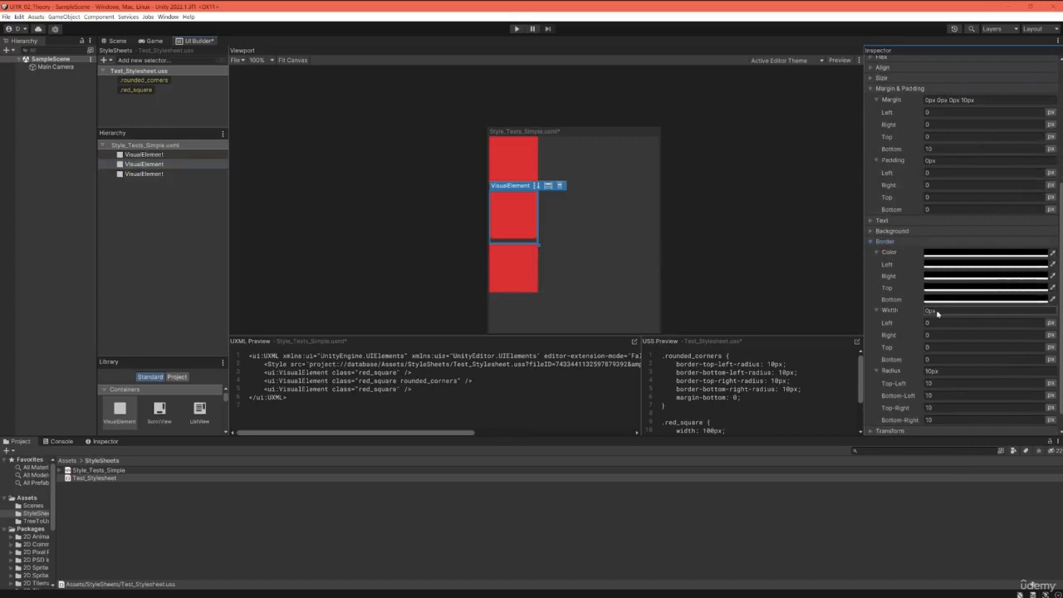
pyautogui.click(937, 313)
pyautogui.write('0')
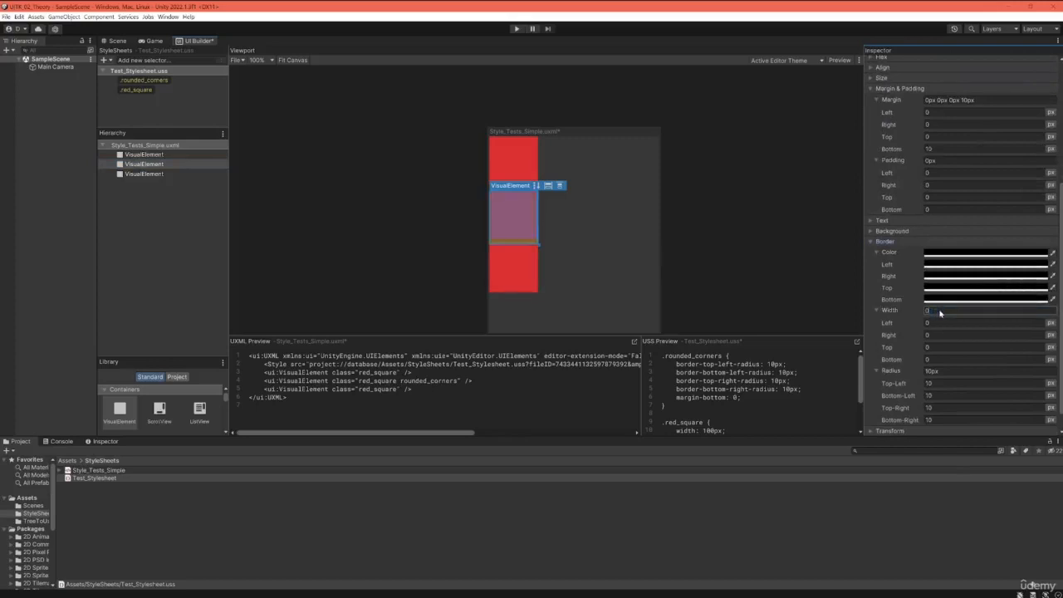
pyautogui.press('Return')
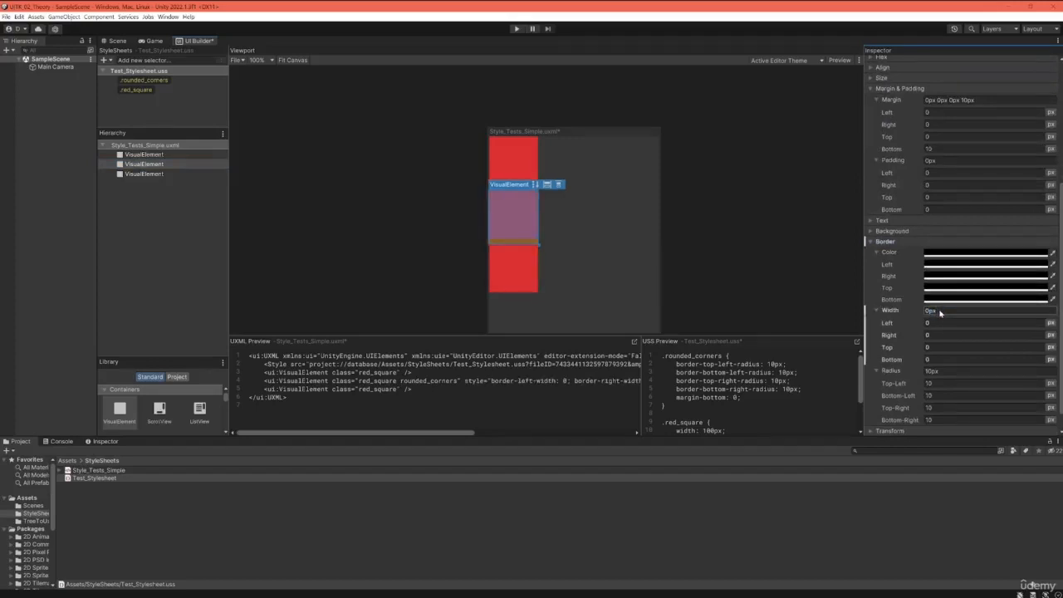
pyautogui.click(448, 212)
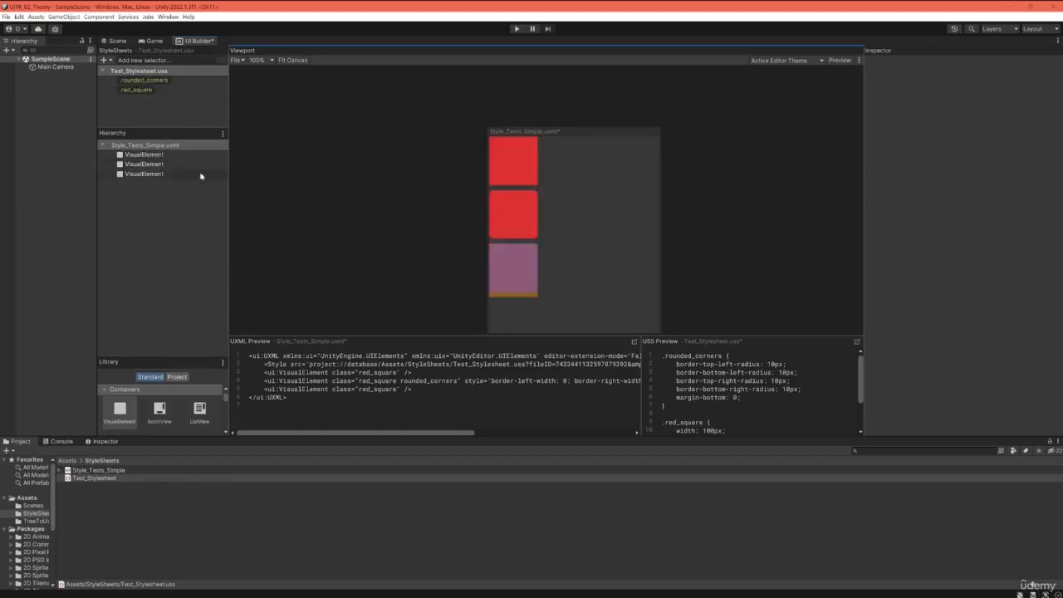
# Step: Apply the .rounded_corners class to the third VisualElement and review both selectors in an enlarged USS preview
pyautogui.moveTo(140, 80); pyautogui.dragTo(145, 174)
pyautogui.click(402, 275)
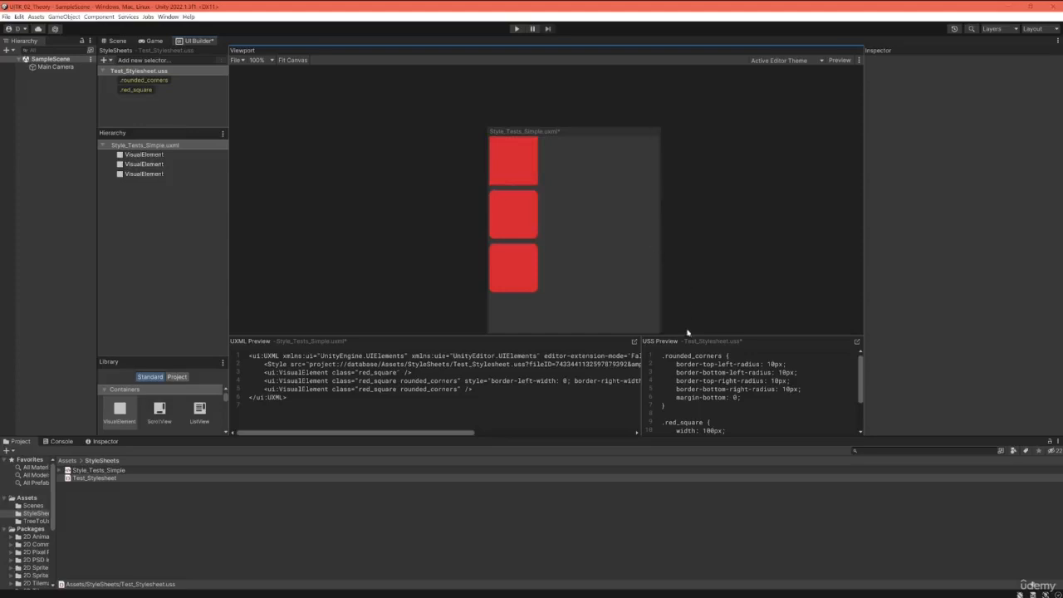
pyautogui.moveTo(688, 335); pyautogui.dragTo(669, 242)
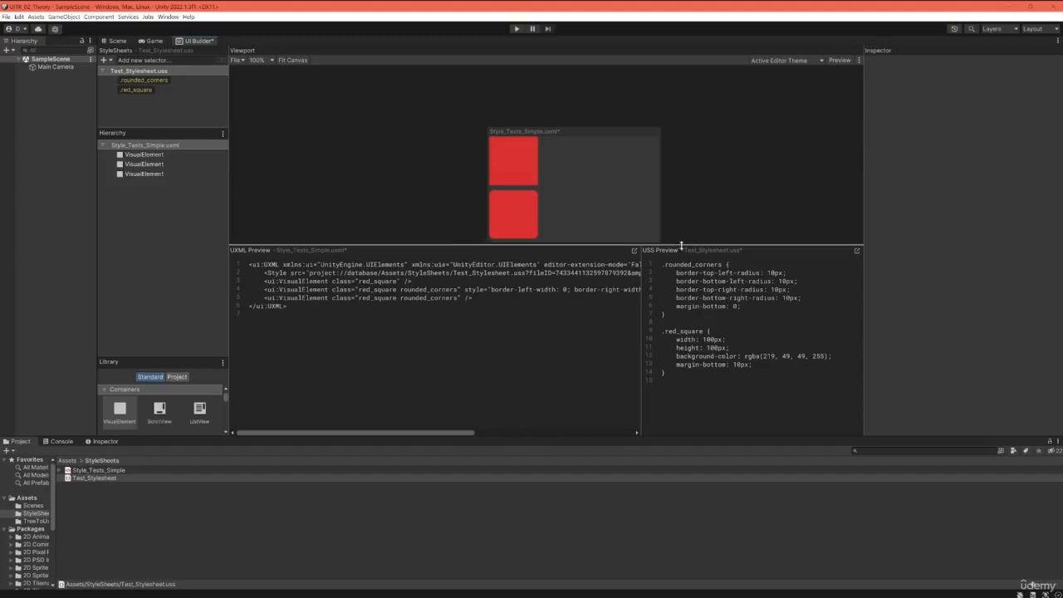
pyautogui.moveTo(681, 246); pyautogui.dragTo(679, 345)
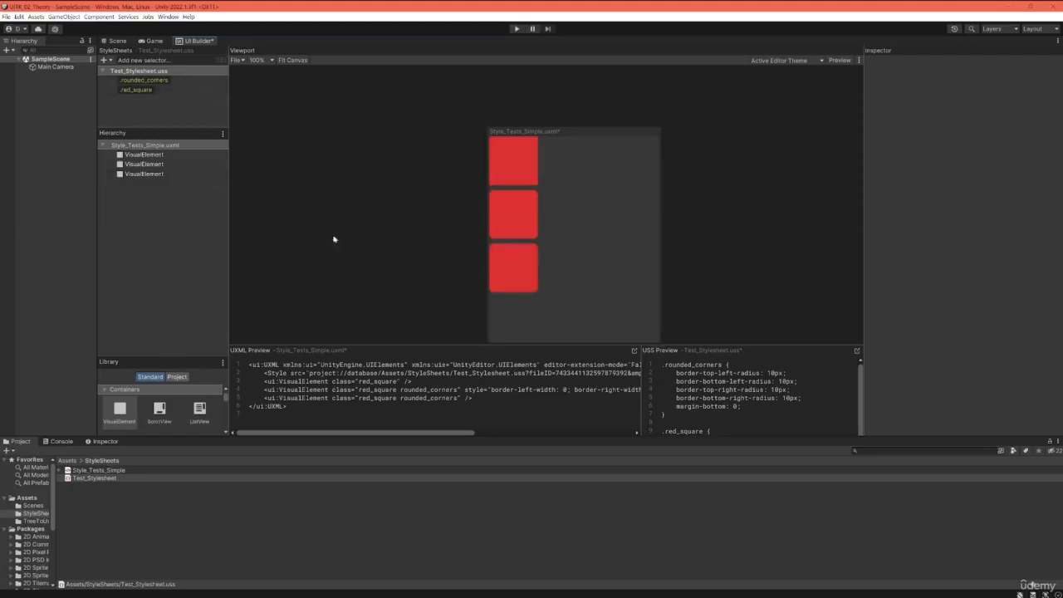
# Step: Select the third VisualElement and collapse its Margin & Padding and Border style groups, keeping its style class list expanded
pyautogui.click(142, 175)
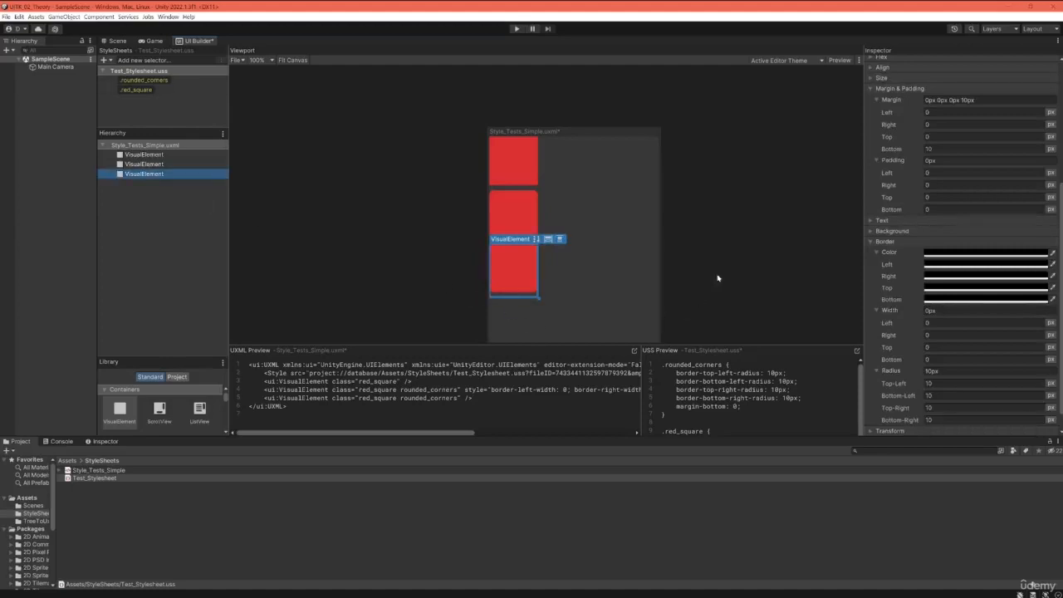
pyautogui.click(867, 88)
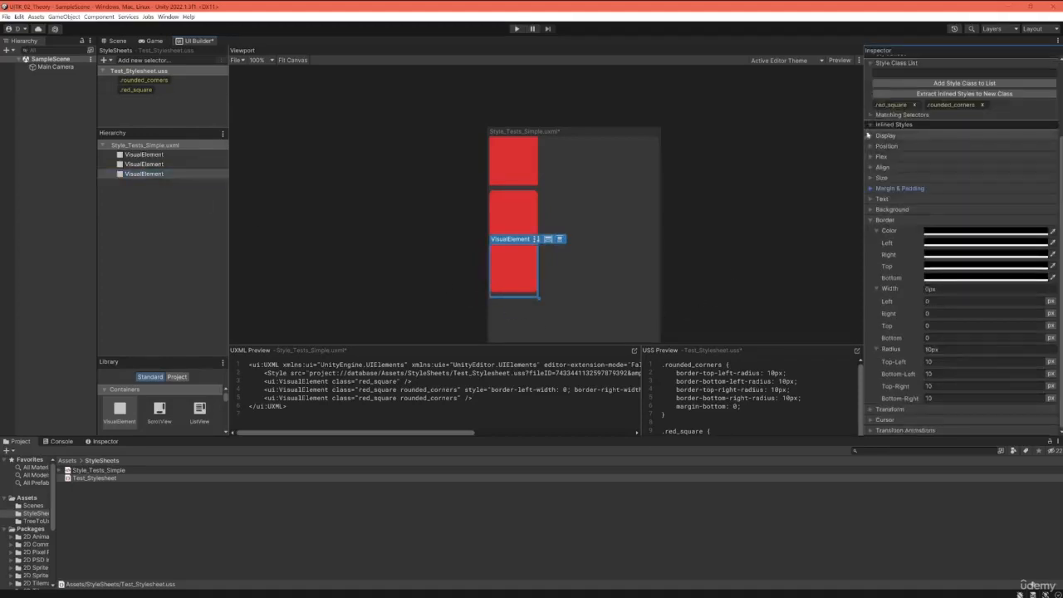
pyautogui.click(869, 220)
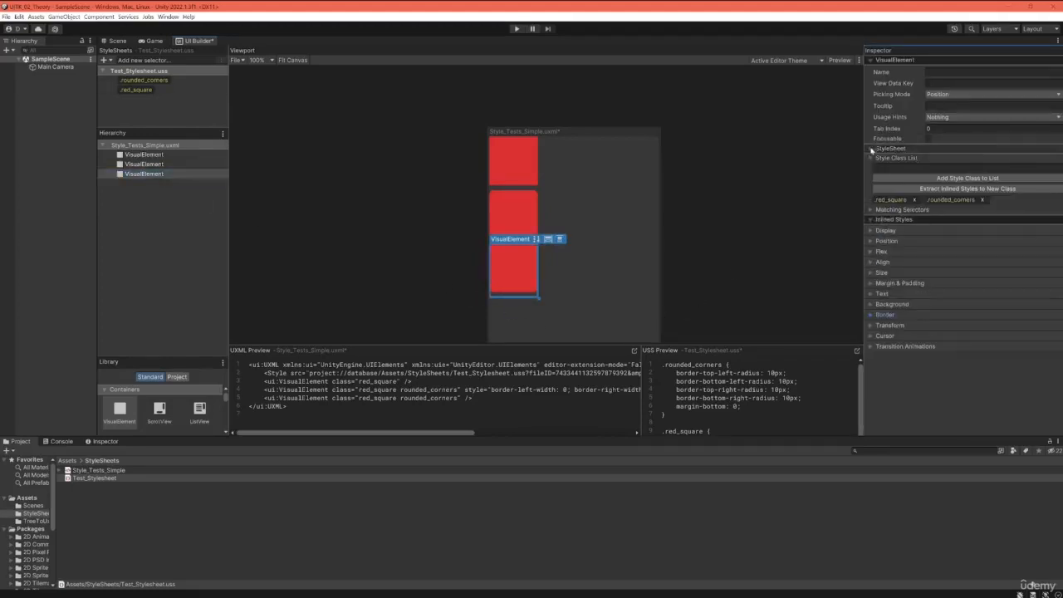
pyautogui.click(870, 160)
pyautogui.click(871, 159)
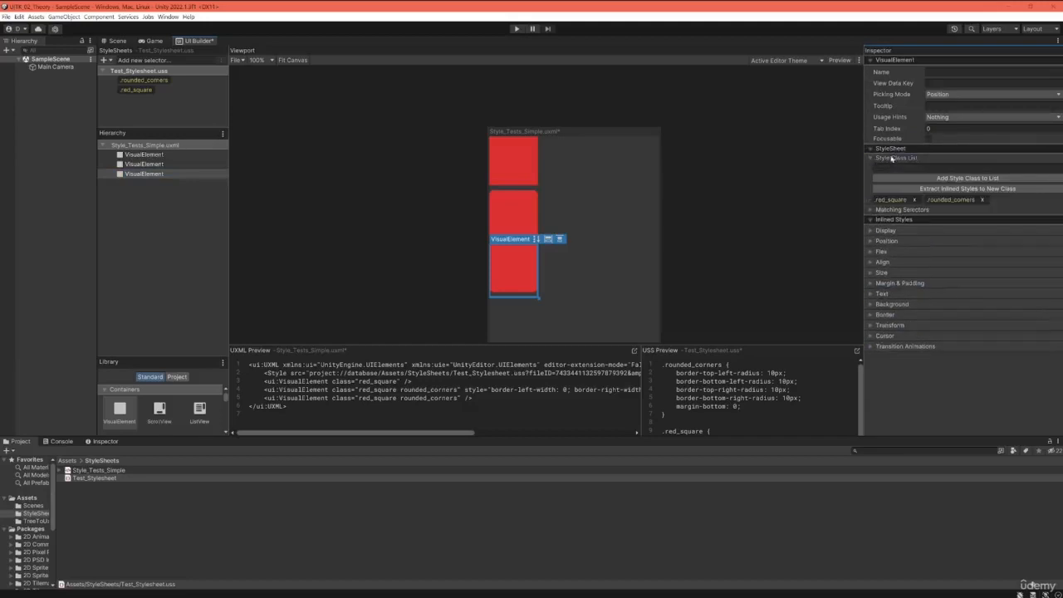
pyautogui.click(870, 149)
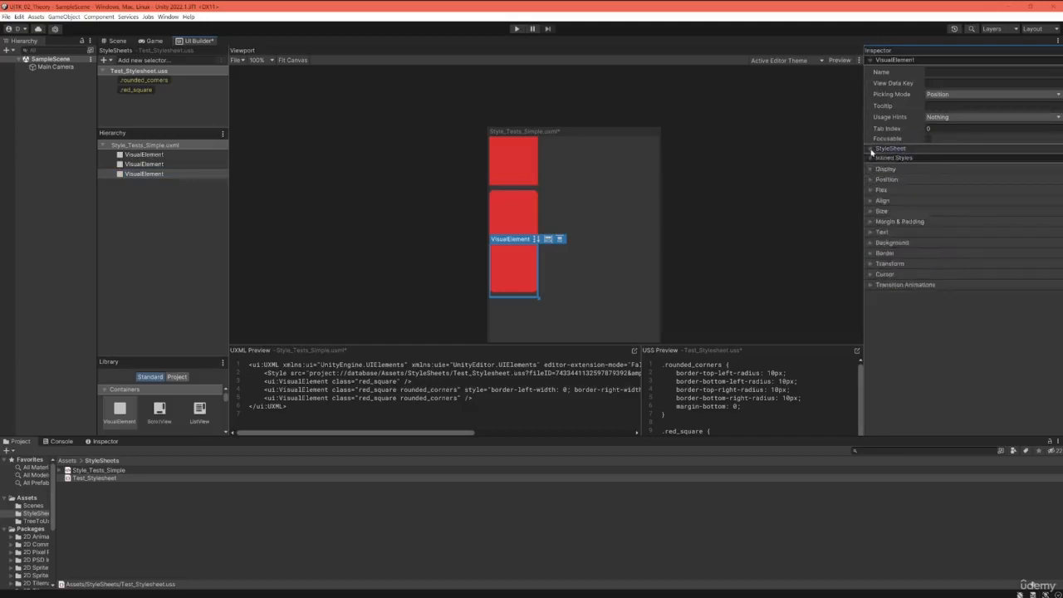
pyautogui.click(870, 149)
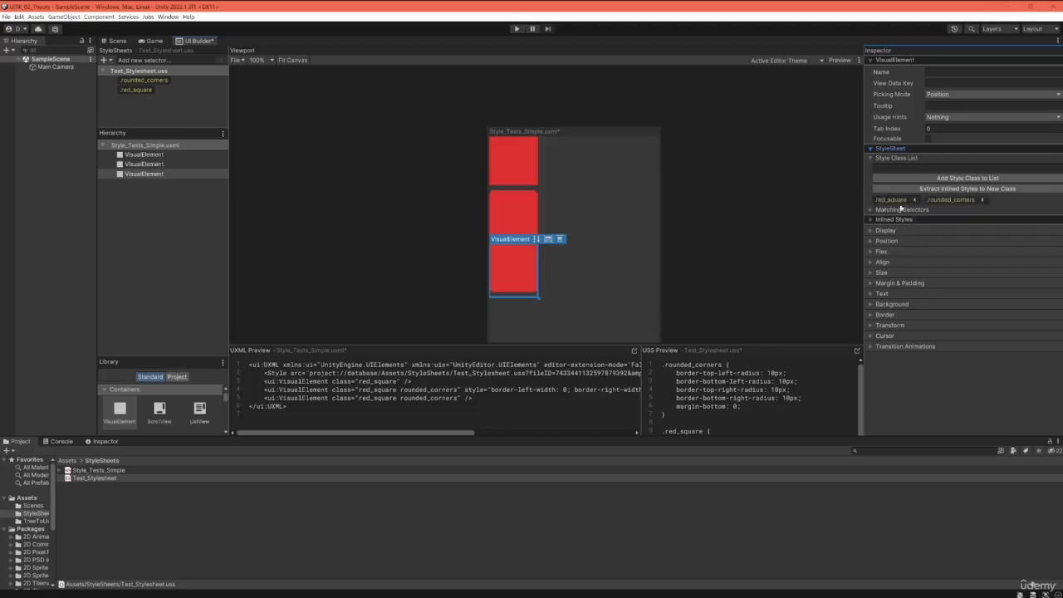
# Step: Remove the .rounded_corners class from the third VisualElement and from the second VisualElement
pyautogui.click(983, 201)
pyautogui.click(751, 267)
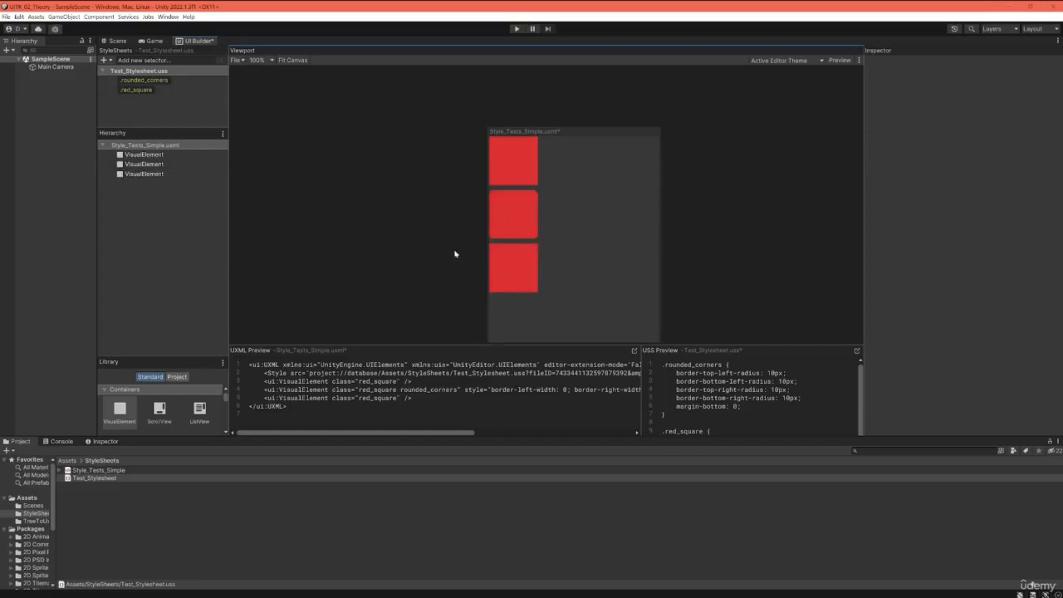
pyautogui.click(519, 215)
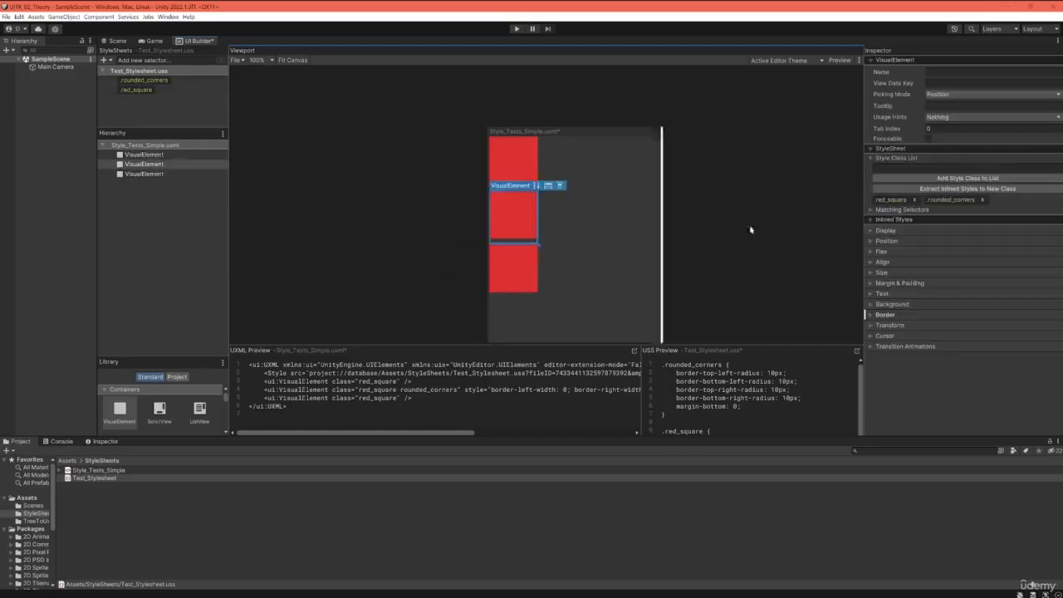
pyautogui.click(985, 201)
pyautogui.click(405, 243)
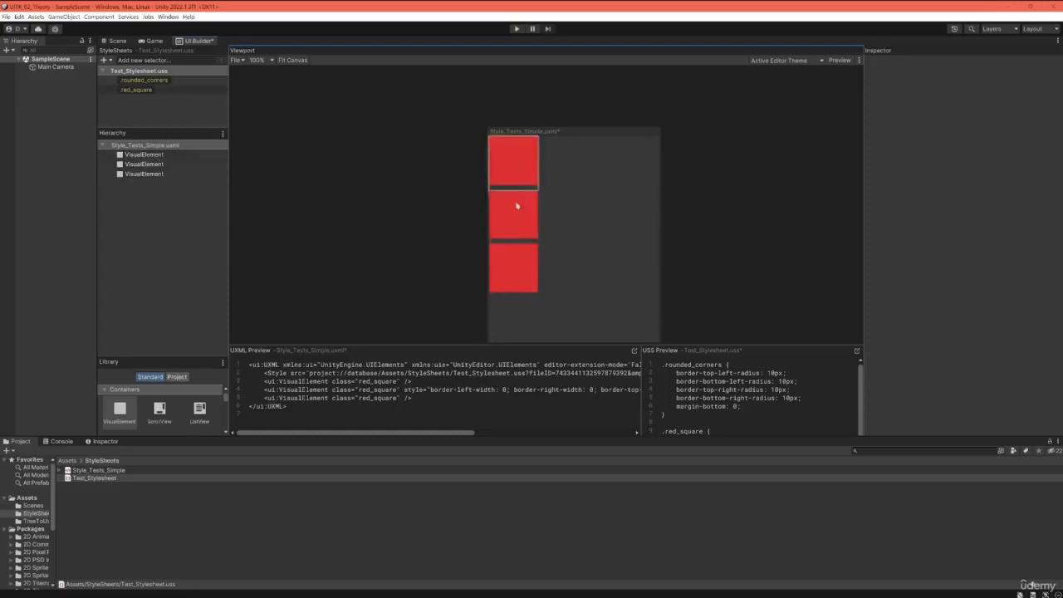